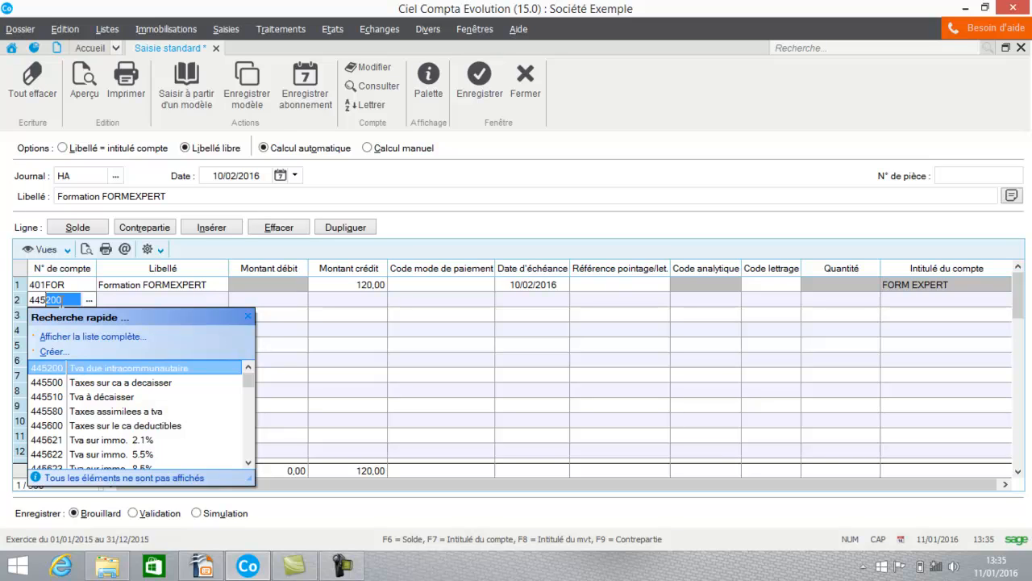
- Enter account 445867 (TVA en attente déductible 20 %) on line 2 and accept its proposed label and debit amount
{"action": "type", "text": "8"}
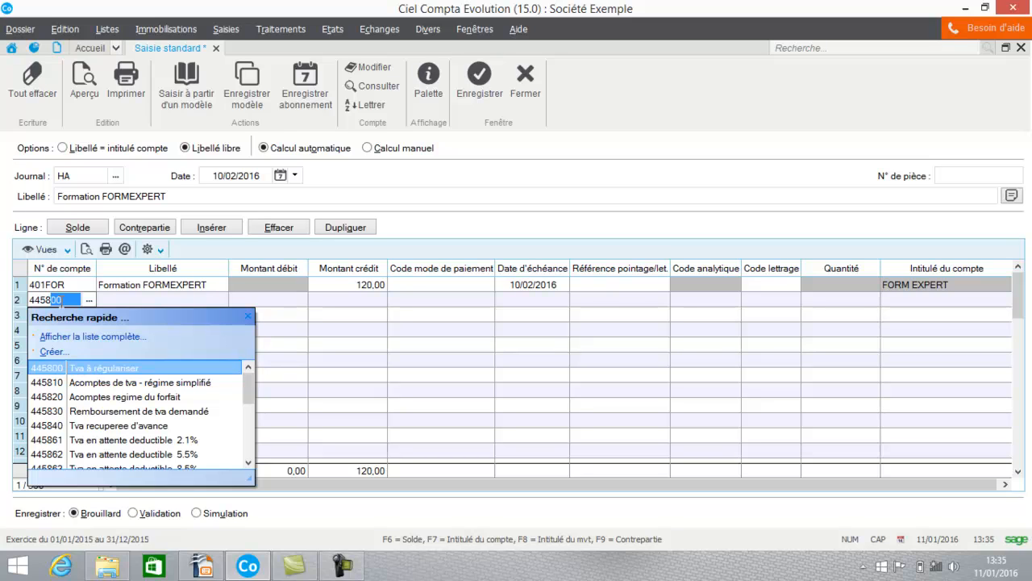
{"action": "type", "text": "61"}
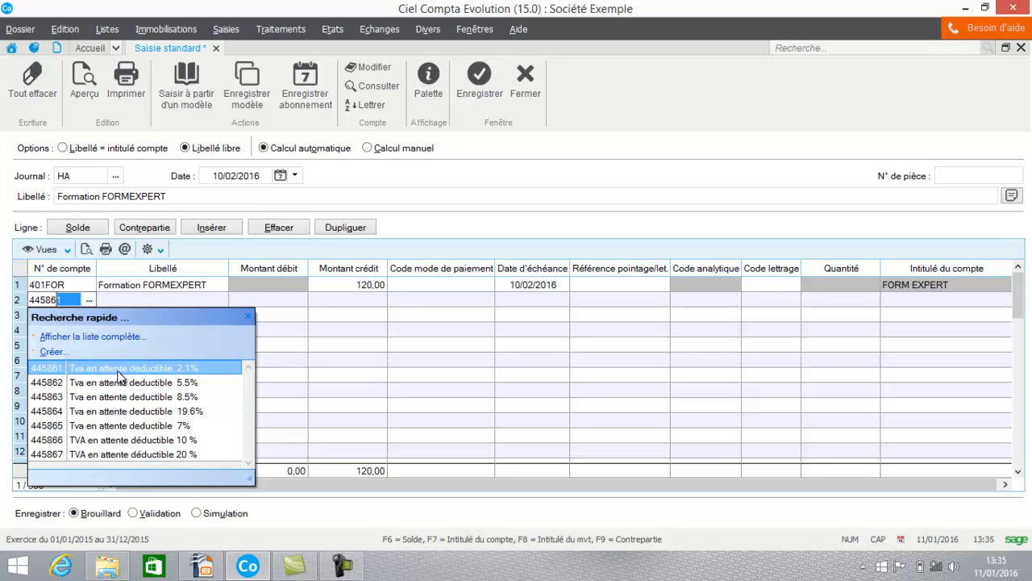
{"action": "double_click", "coordinate": [53, 454]}
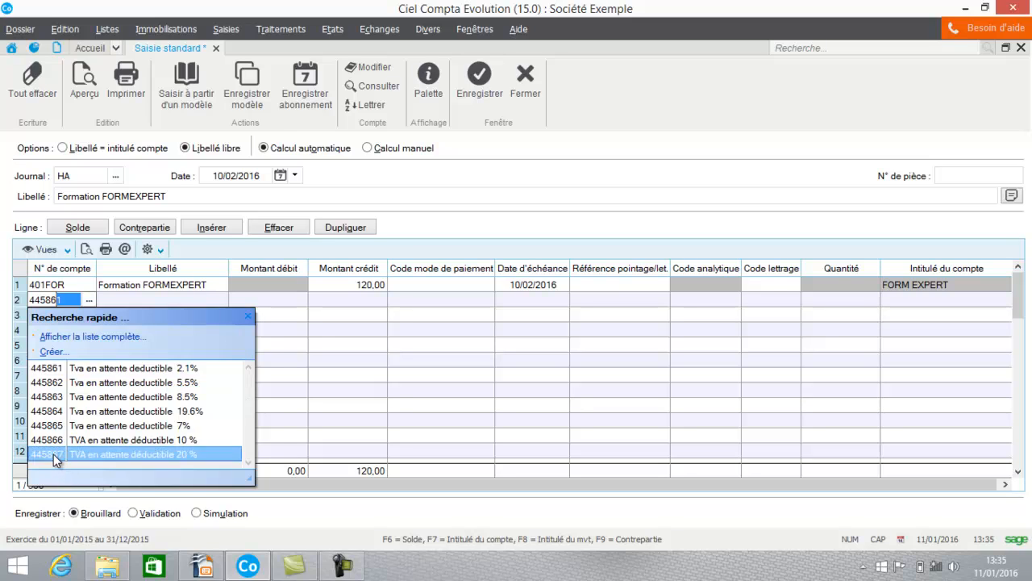
{"action": "key", "text": "Return"}
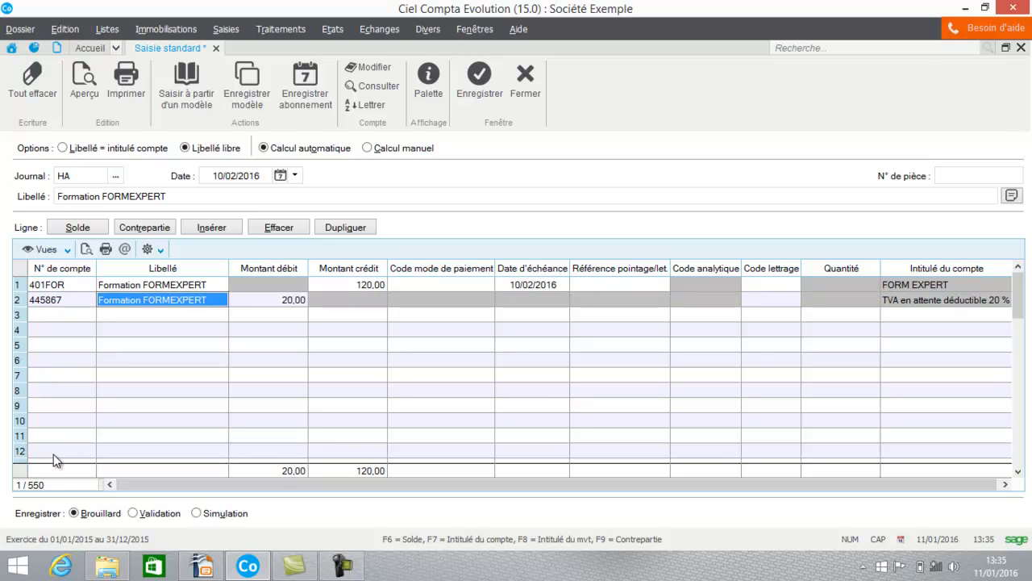
{"action": "key", "text": "Return"}
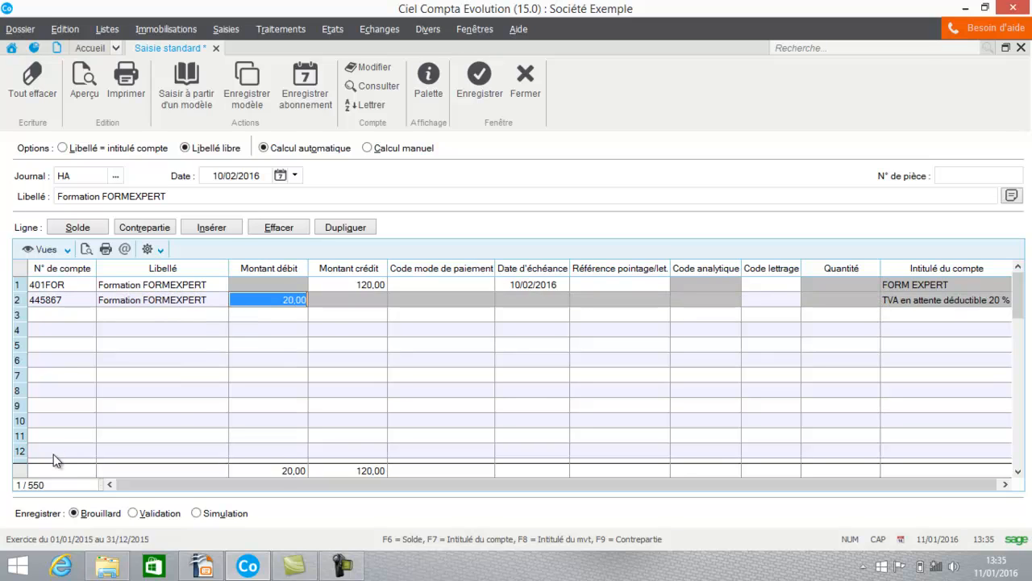
- Enter account 633300 (Part. employ. a form. prof. cont.) on line 3 of the purchase entry with the proposed label
{"action": "left_click", "coordinate": [47, 320]}
{"action": "type", "text": "633000"}
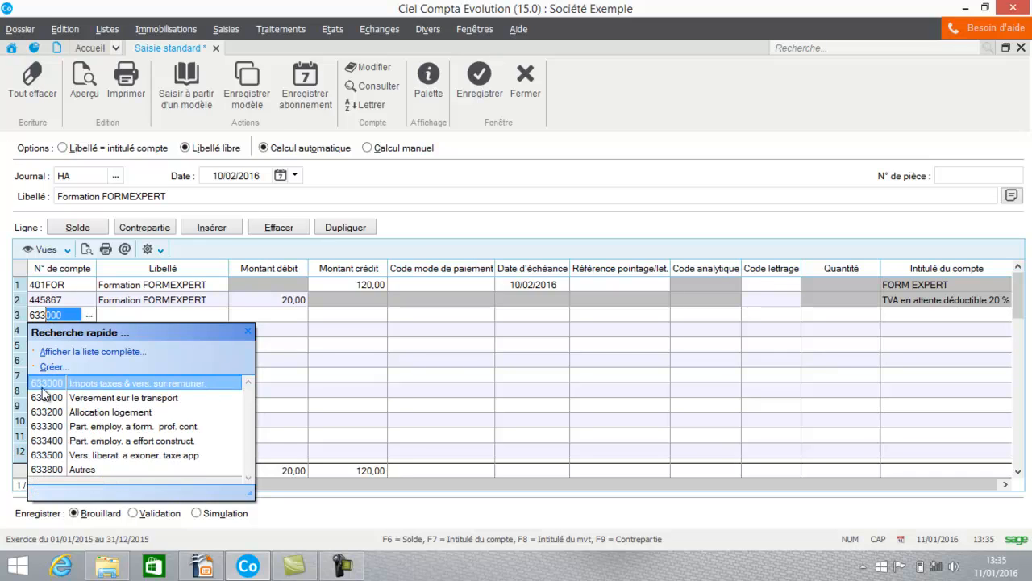
{"action": "left_click", "coordinate": [45, 425]}
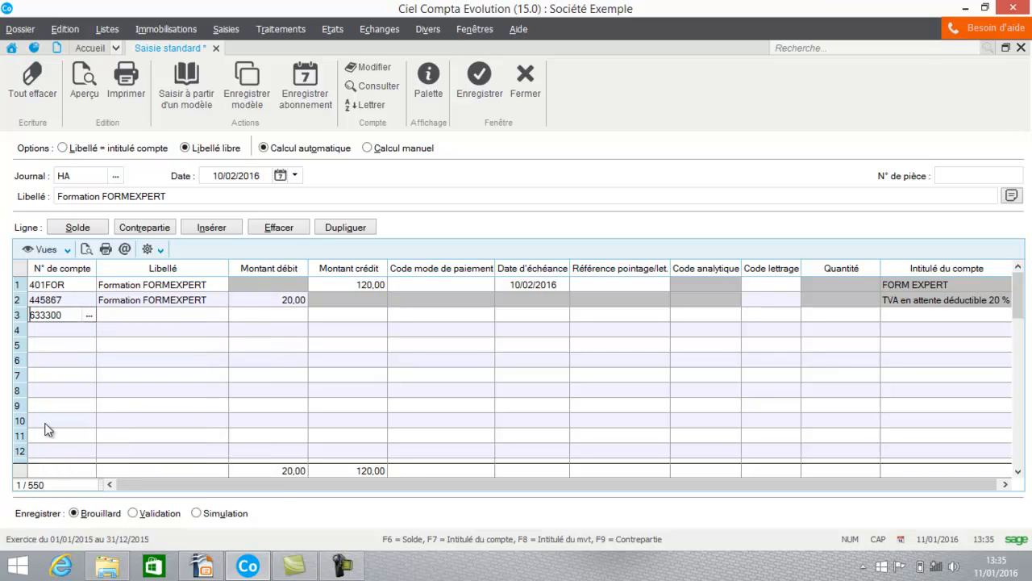
{"action": "key", "text": "Return"}
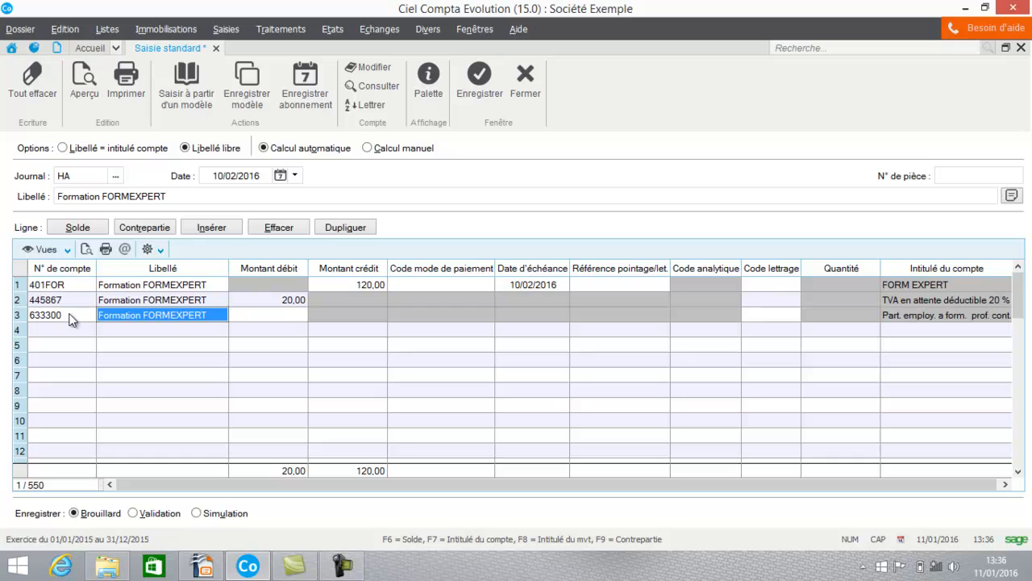
- Balance the purchase entry on the 633300 line and save the entry as a draft
{"action": "left_click", "coordinate": [78, 229]}
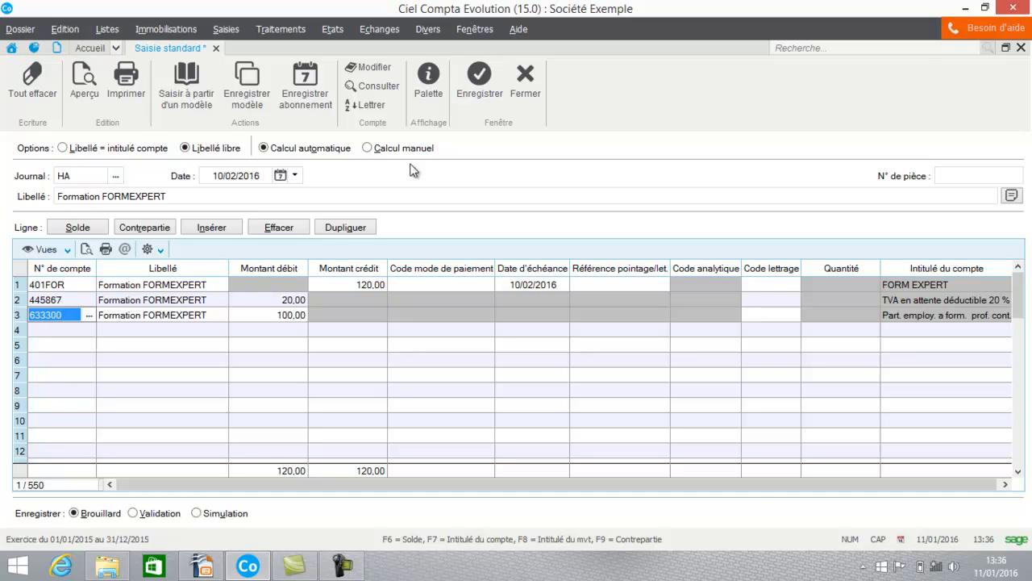
{"action": "left_click", "coordinate": [479, 90]}
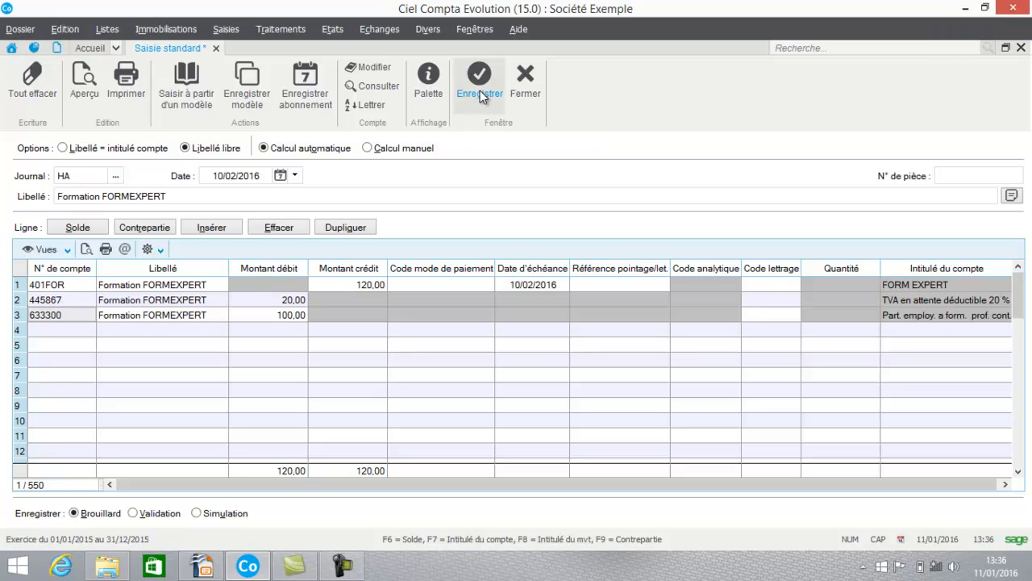
{"action": "left_click", "coordinate": [310, 235]}
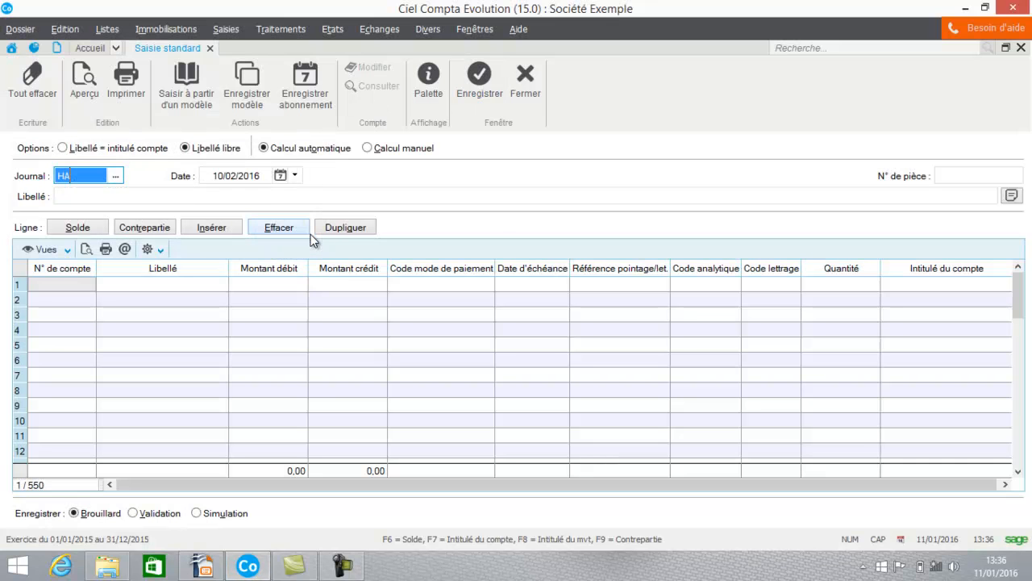
- Start a new entry in the Banque (BQ) journal with the label "Reglement formexpert"
{"action": "left_click", "coordinate": [112, 179]}
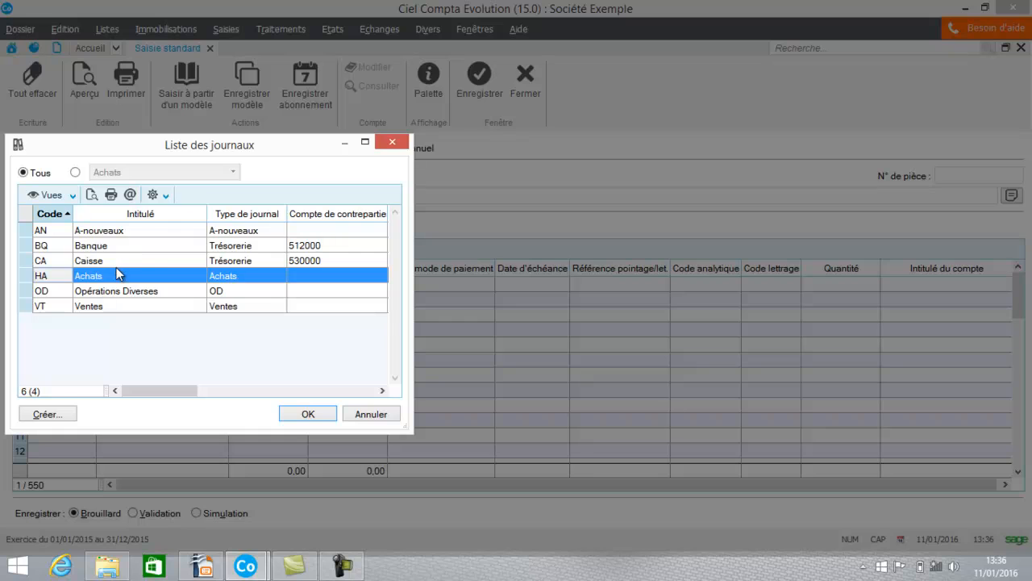
{"action": "left_click", "coordinate": [120, 249]}
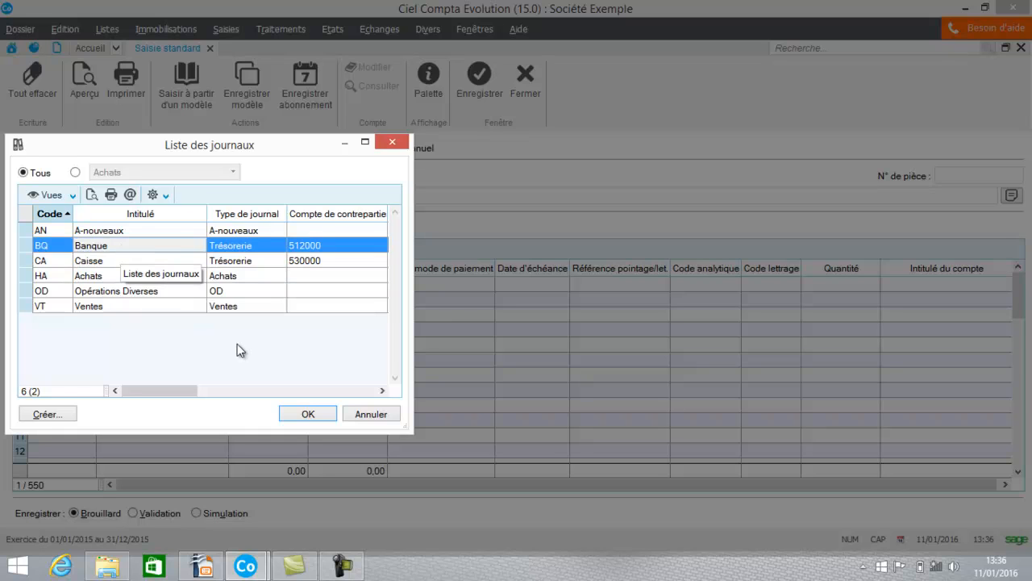
{"action": "left_click", "coordinate": [308, 413]}
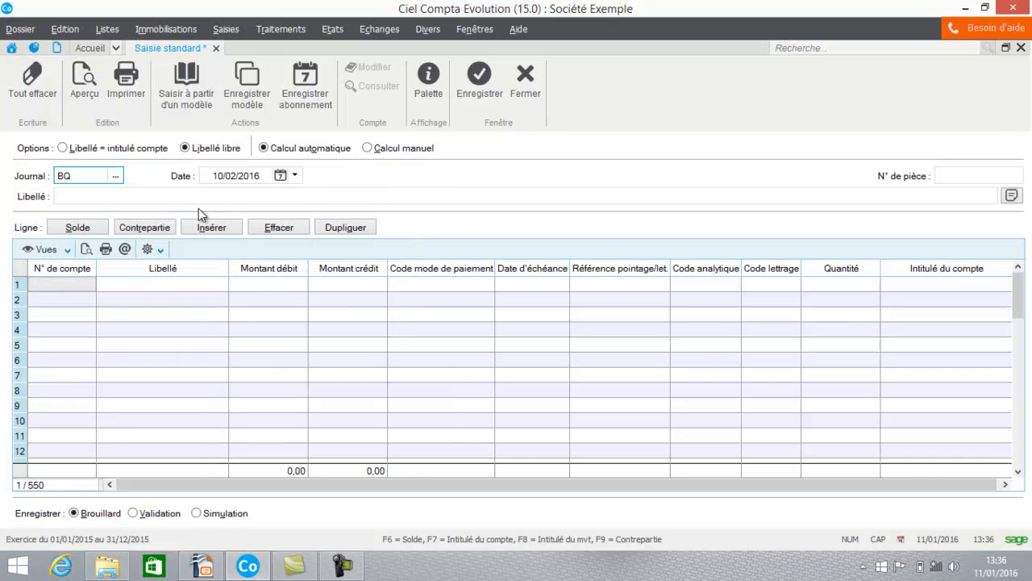
{"action": "left_click", "coordinate": [147, 195]}
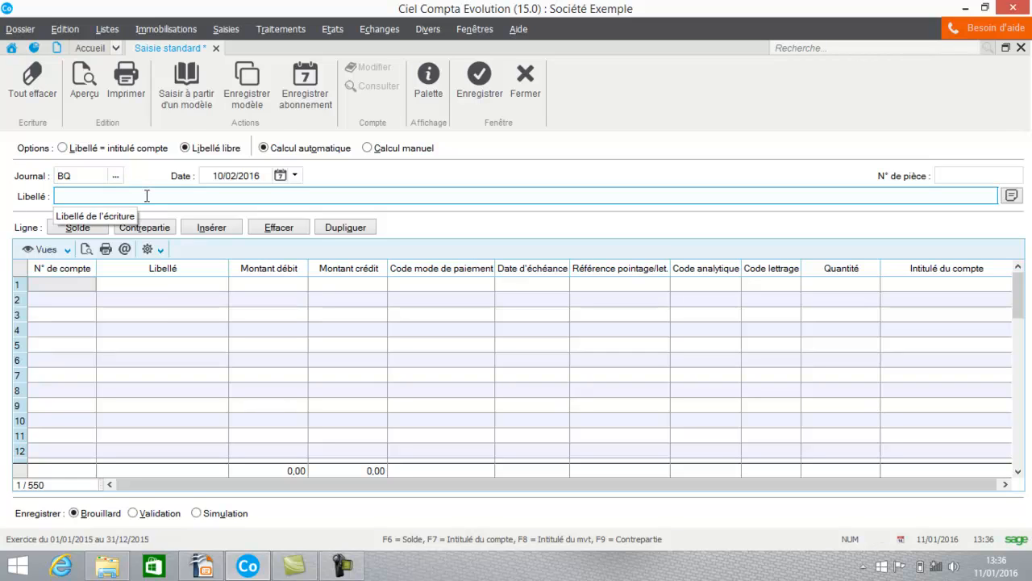
{"action": "type", "text": "Reglement form"}
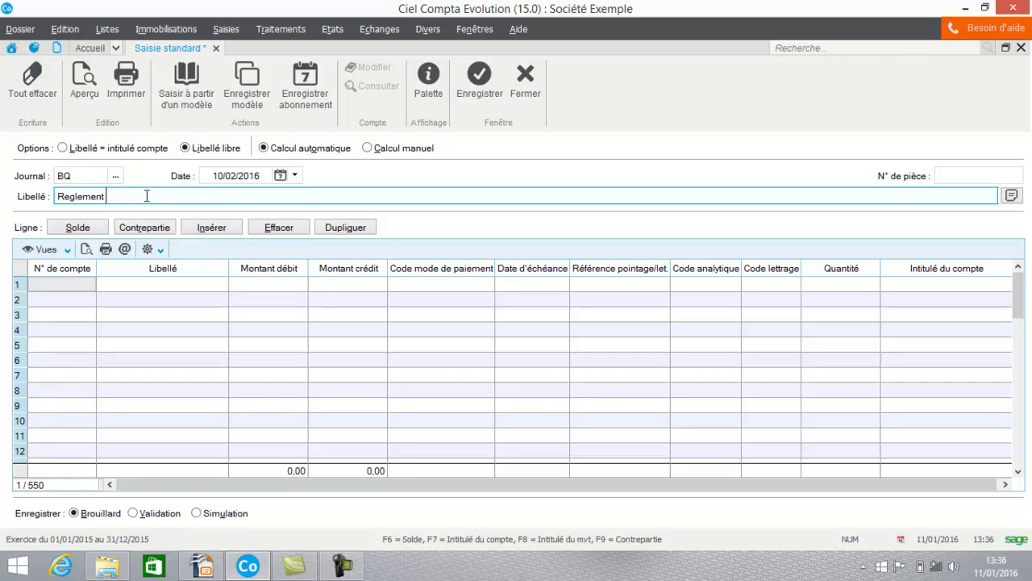
{"action": "type", "text": "expert"}
{"action": "key", "text": "Tab"}
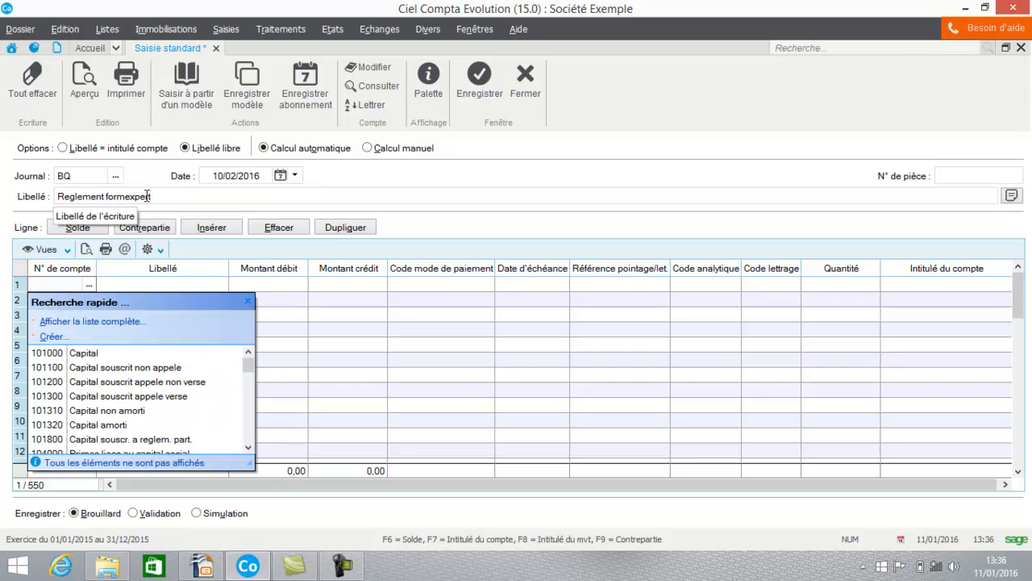
- Enter supplier account 401FOR (FORM EXPERT) on line 1 of the bank entry with a debit of 120
{"action": "key", "text": "Caps_Lock"}
{"action": "type", "text": "401FOR"}
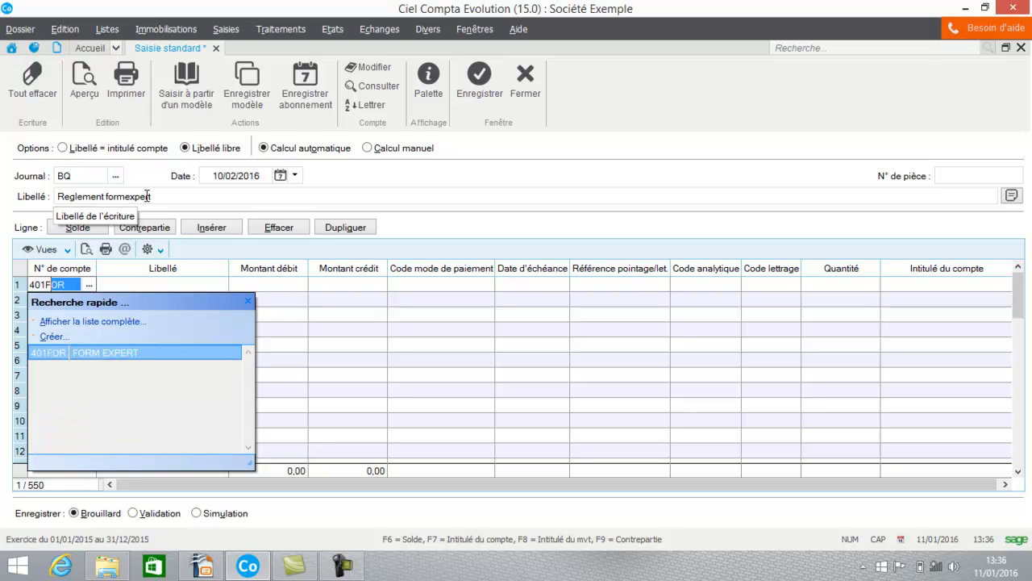
{"action": "left_click", "coordinate": [86, 353]}
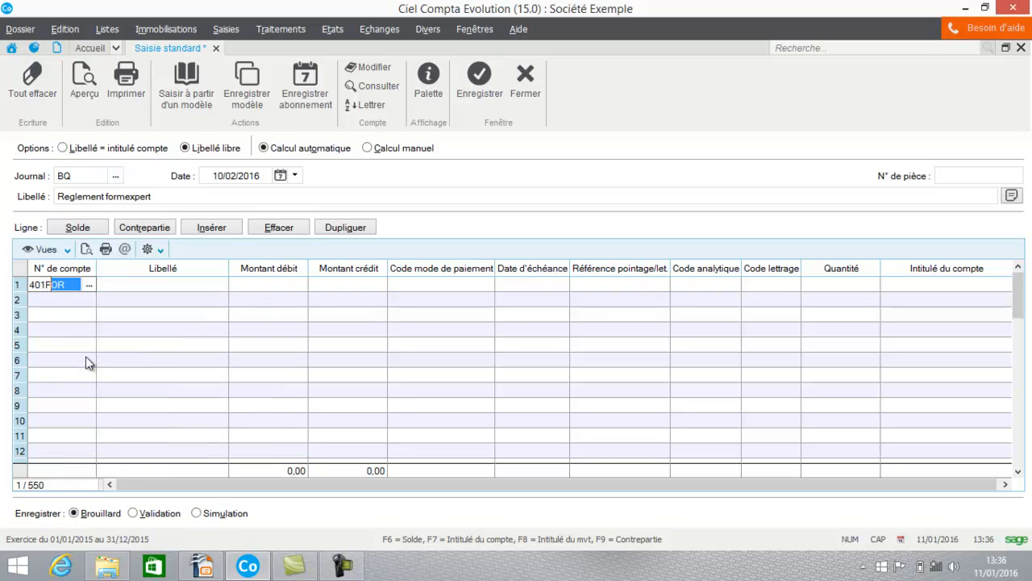
{"action": "key", "text": "Tab"}
{"action": "key", "text": "Tab"}
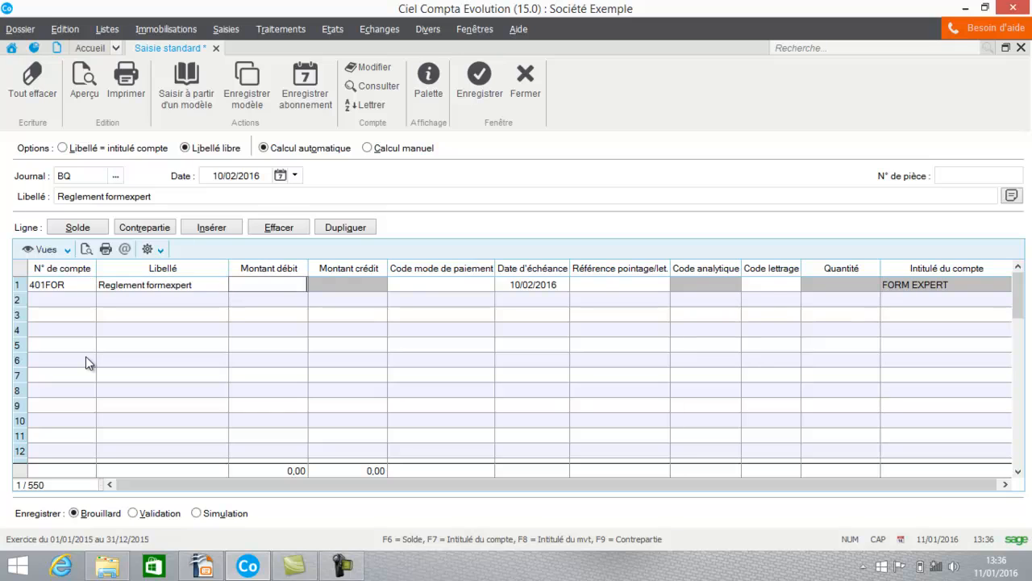
{"action": "type", "text": "120"}
{"action": "key", "text": "Tab"}
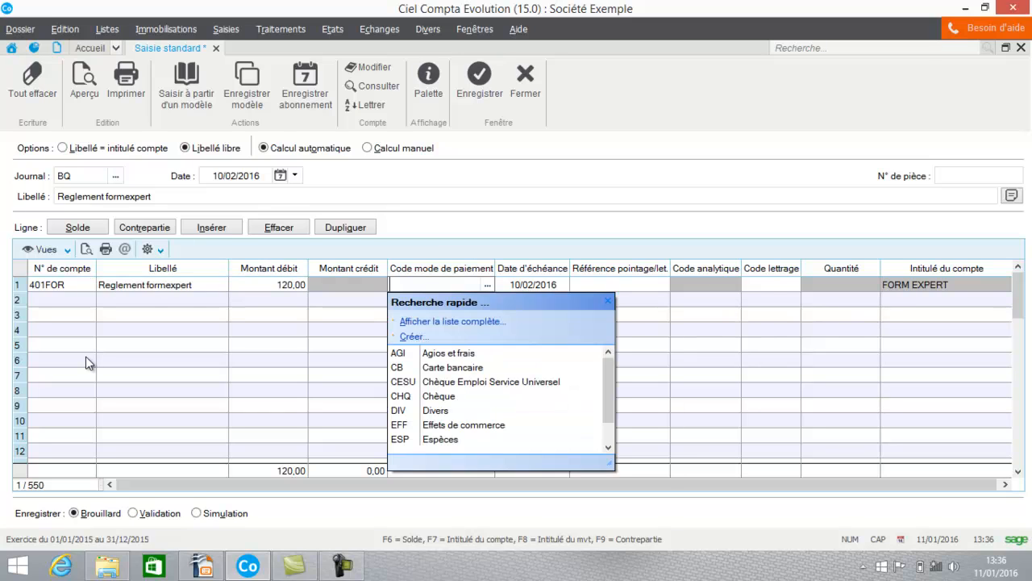
- Generate the bank counterpart line for the supplier payment and save the entry
{"action": "left_click", "coordinate": [139, 231]}
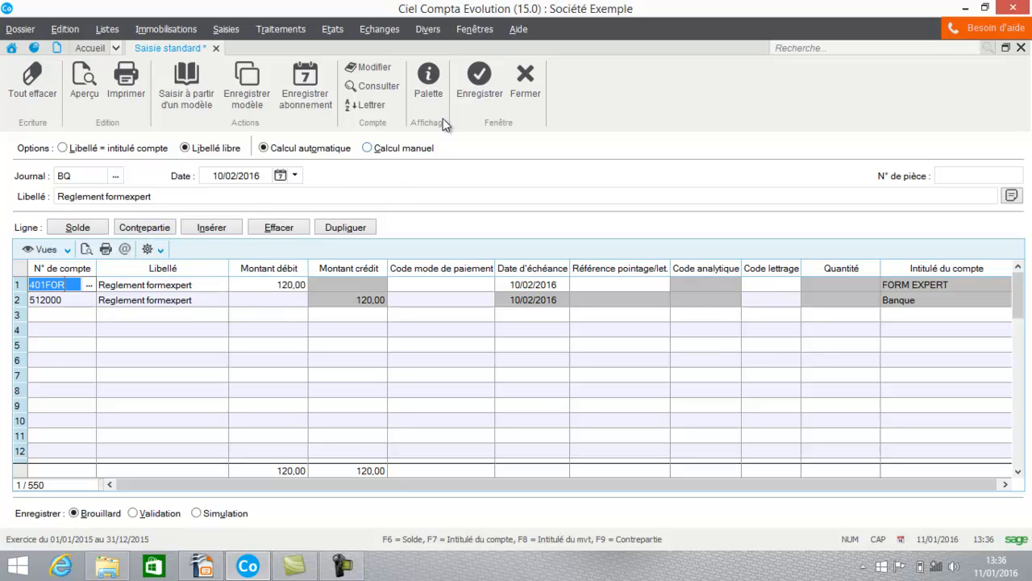
{"action": "left_click", "coordinate": [477, 92]}
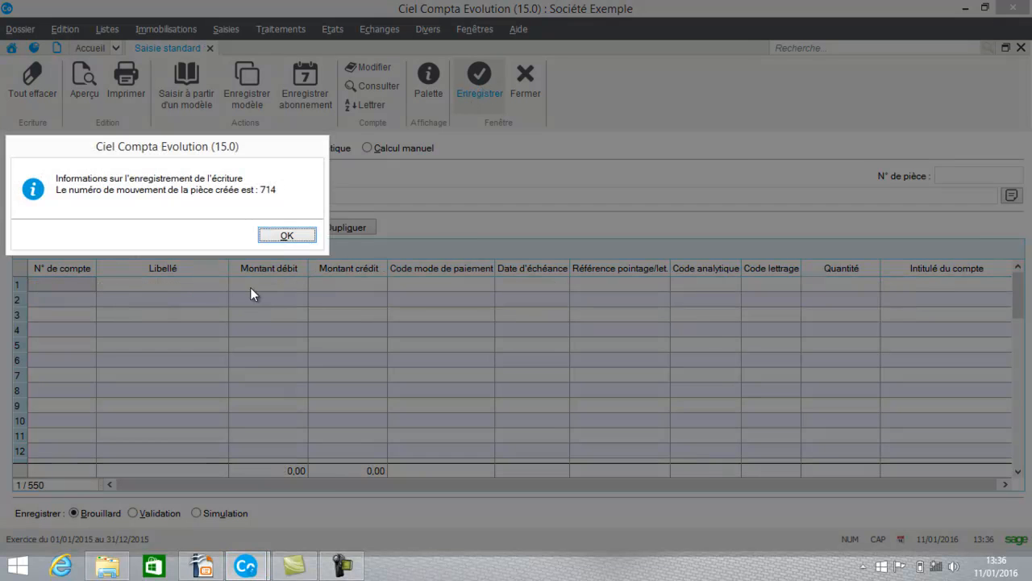
{"action": "left_click", "coordinate": [286, 234]}
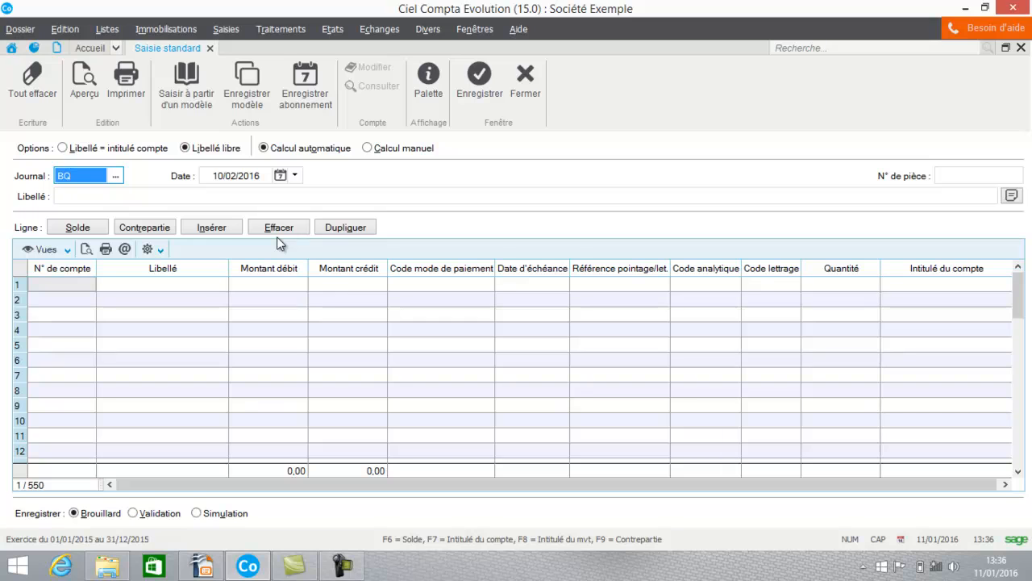
- Switch the new entry to the Opérations Diverses (OD) journal and keep the proposed date
{"action": "left_click", "coordinate": [117, 177]}
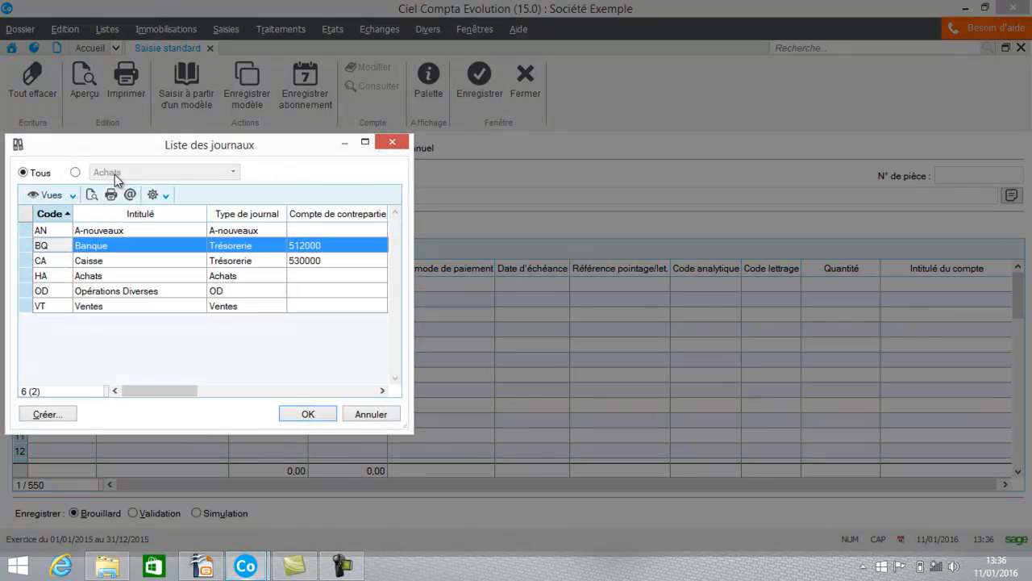
{"action": "left_click", "coordinate": [93, 295]}
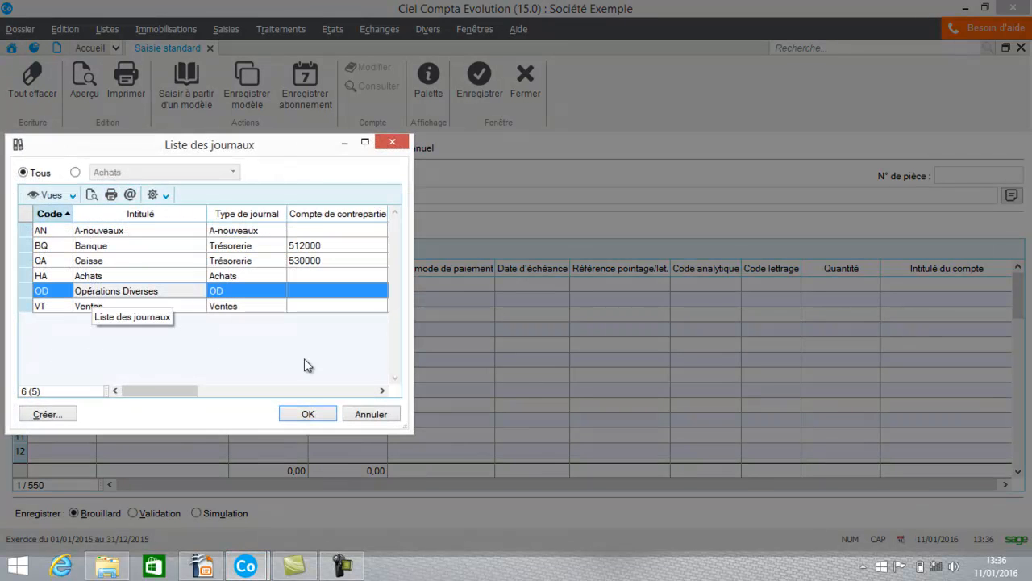
{"action": "left_click", "coordinate": [305, 415]}
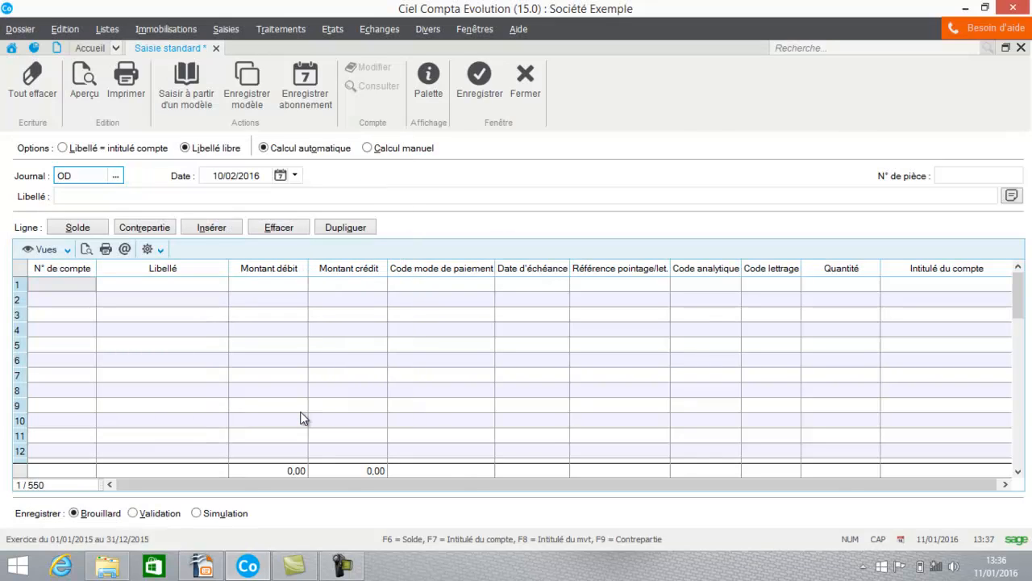
{"action": "key", "text": "Tab"}
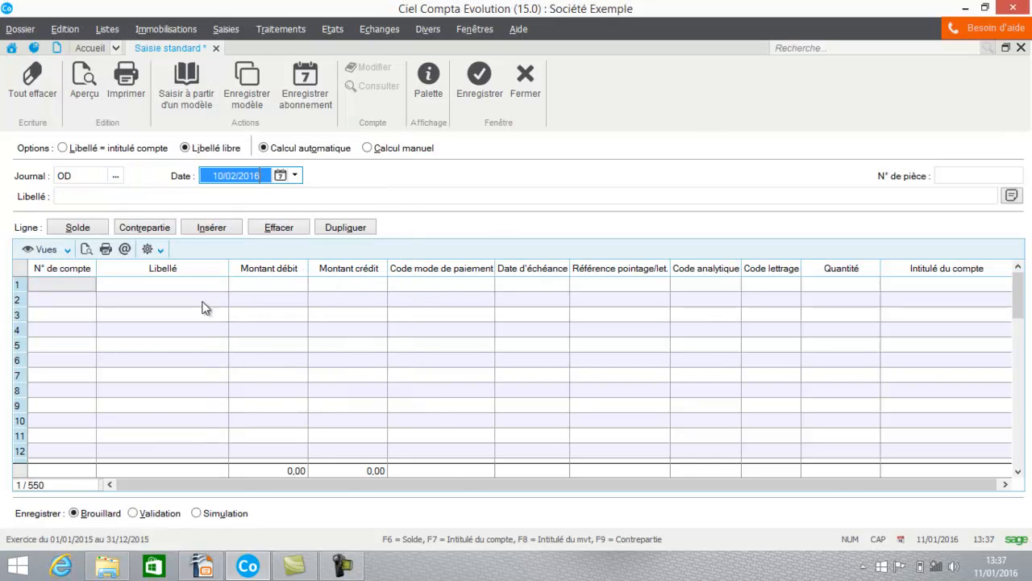
- Label the OD entry "TVA a regulariser aux decaissement"
{"action": "left_click", "coordinate": [164, 197]}
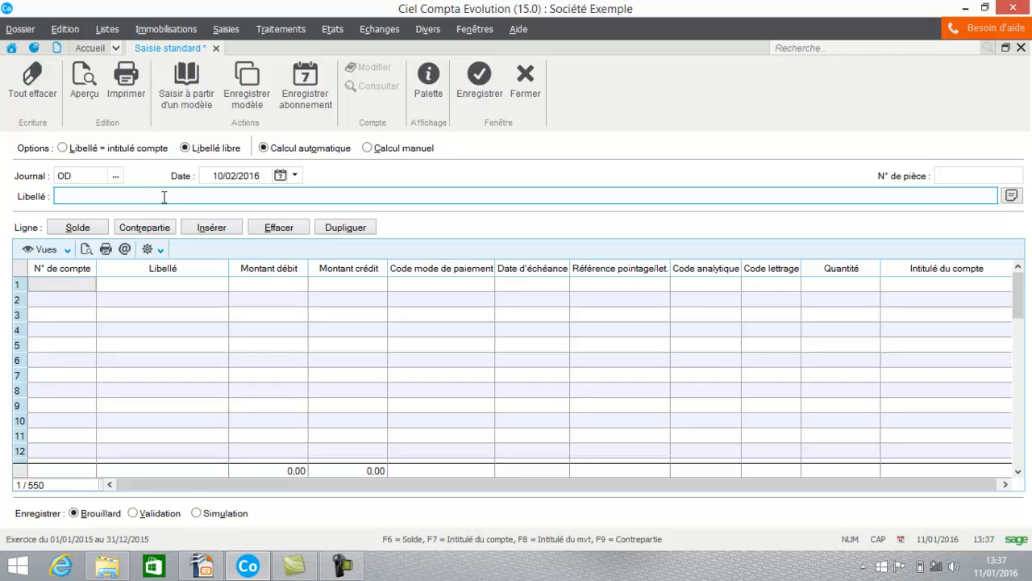
{"action": "key", "text": "Caps_Lock"}
{"action": "key", "text": "Caps_Lock"}
{"action": "type", "text": "TVA"}
{"action": "key", "text": "Caps_Lock"}
{"action": "type", "text": "a regule"}
{"action": "key", "text": "BackSpace"}
{"action": "type", "text": "ariser aux decaissement"}
{"action": "key", "text": "Tab"}
- Enter account 445867 (TVA en attente déductible 20 %) on line 1 of the OD entry with a credit of 20
{"action": "type", "text": "445"}
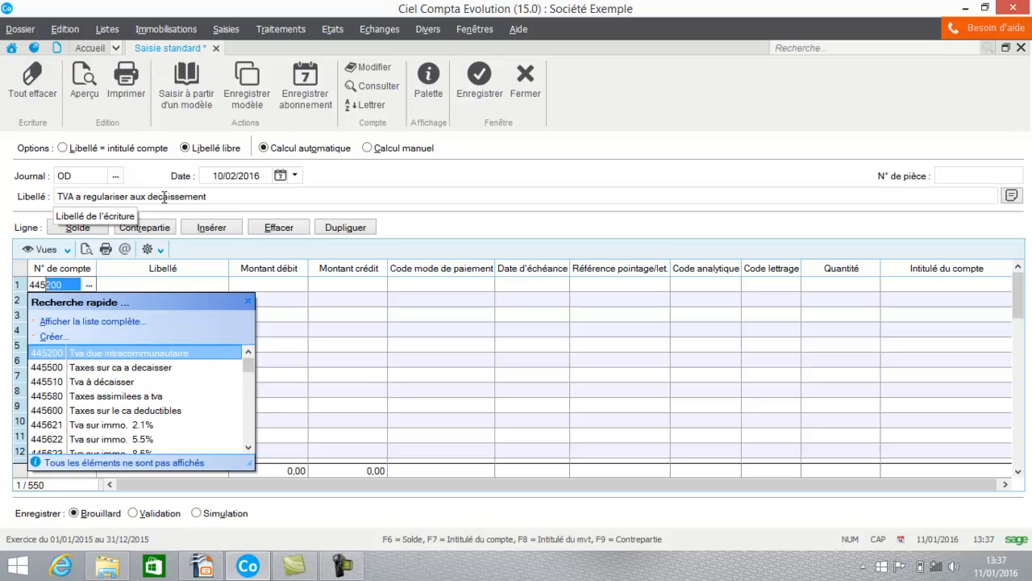
{"action": "type", "text": "86"}
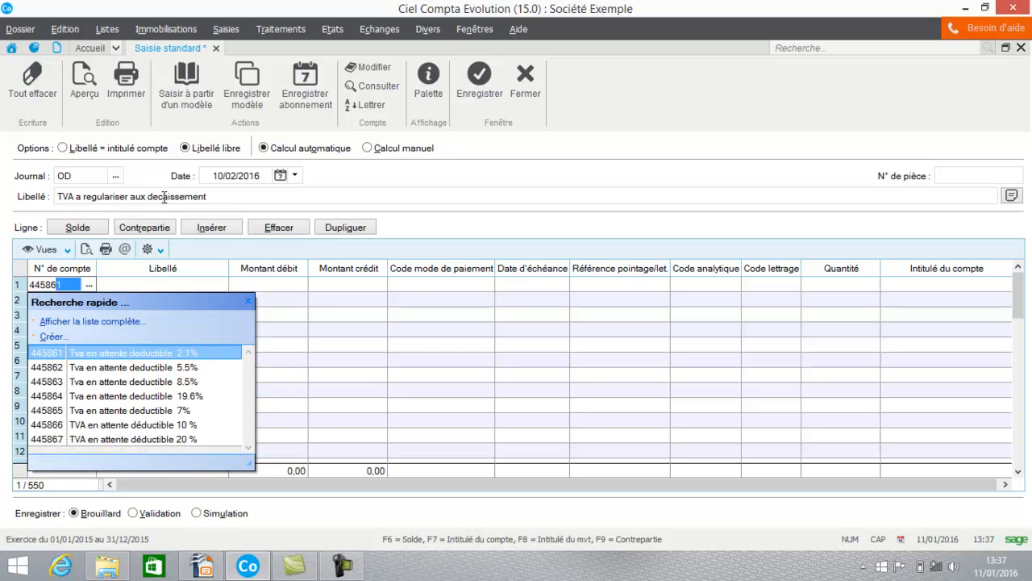
{"action": "type", "text": "7"}
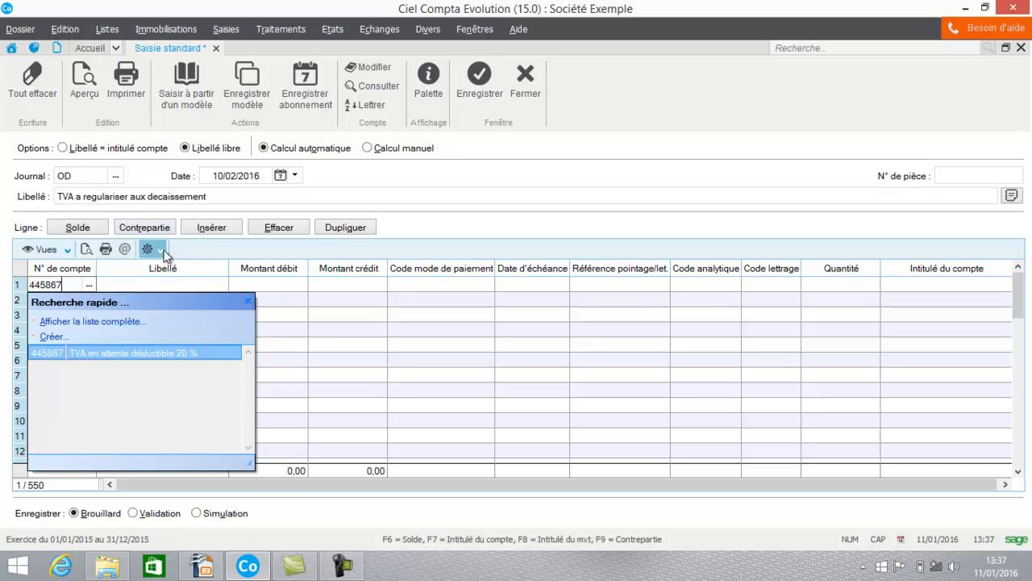
{"action": "left_click", "coordinate": [129, 357]}
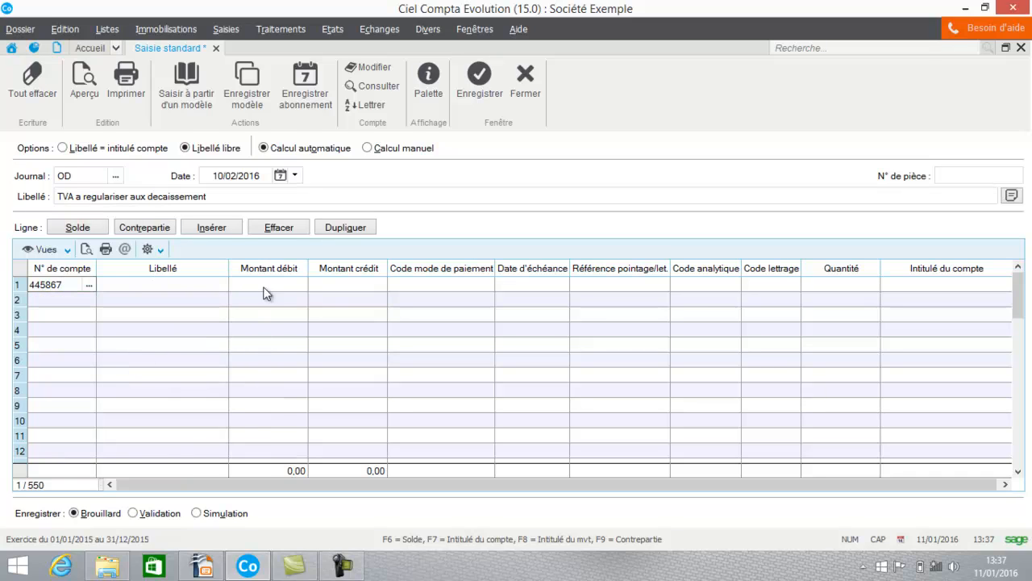
{"action": "left_click", "coordinate": [341, 282]}
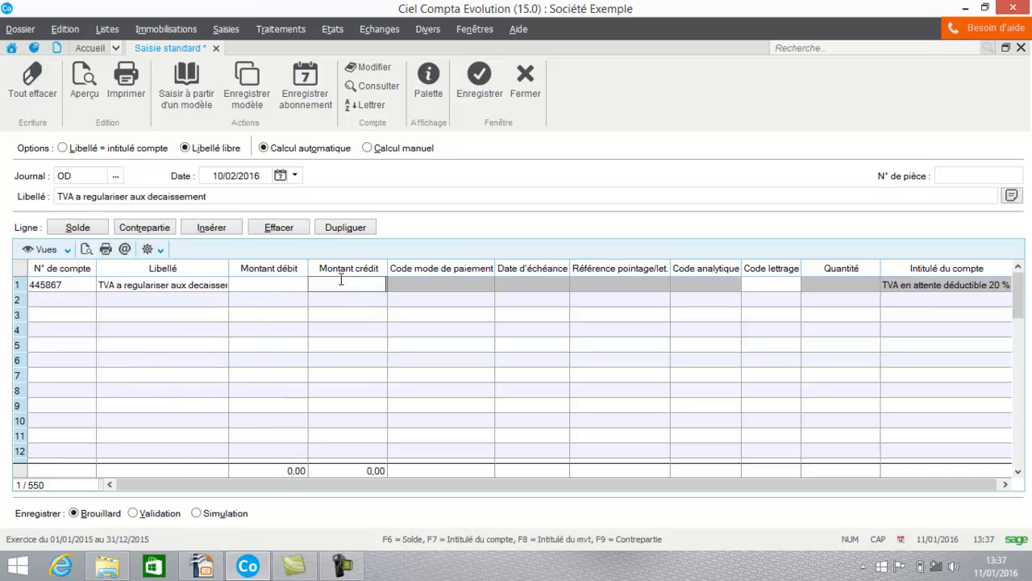
{"action": "type", "text": "20"}
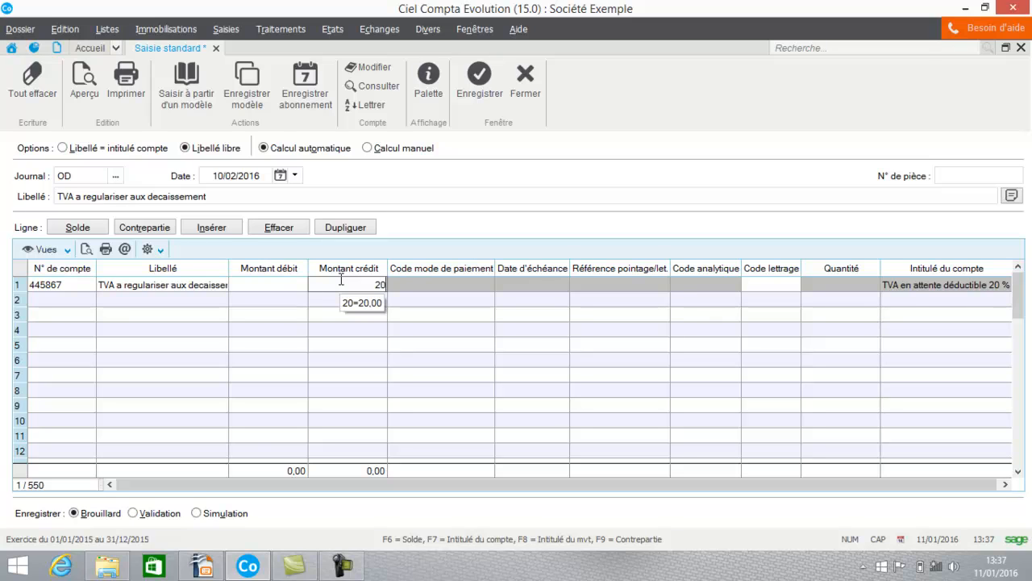
- Enter account 445667 (TVA déductible 20 %) on line 2 of the OD entry with a debit of 20, and save the entry
{"action": "key", "text": "Return"}
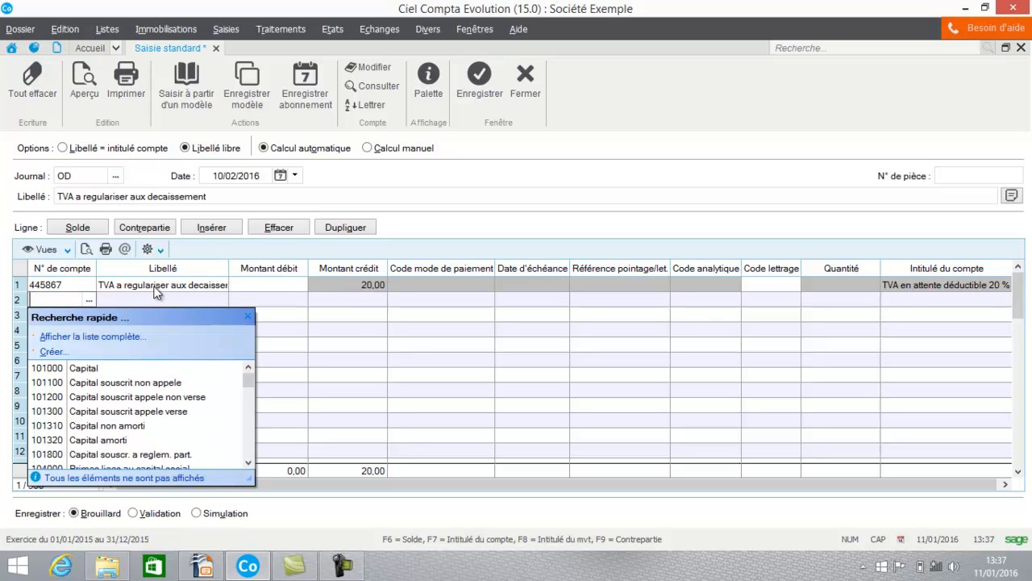
{"action": "type", "text": "445661"}
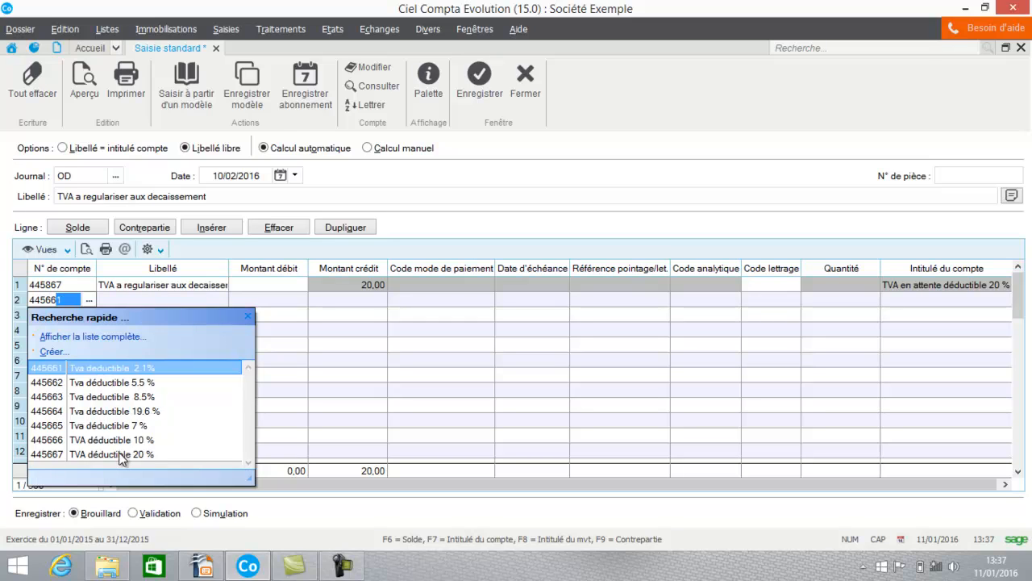
{"action": "left_click", "coordinate": [119, 456]}
{"action": "key", "text": "Return"}
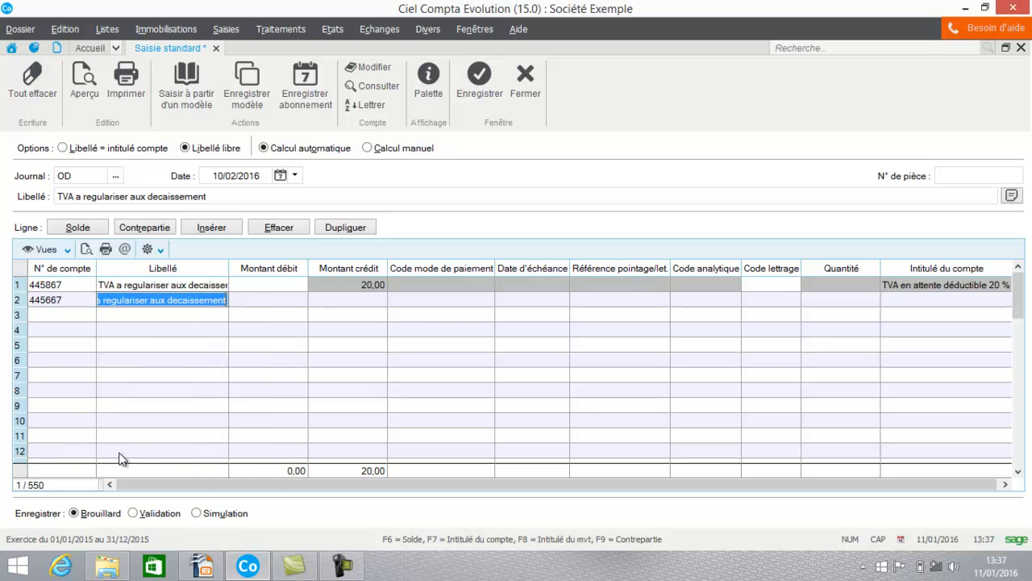
{"action": "left_click", "coordinate": [283, 304]}
{"action": "type", "text": "20"}
{"action": "key", "text": "Return"}
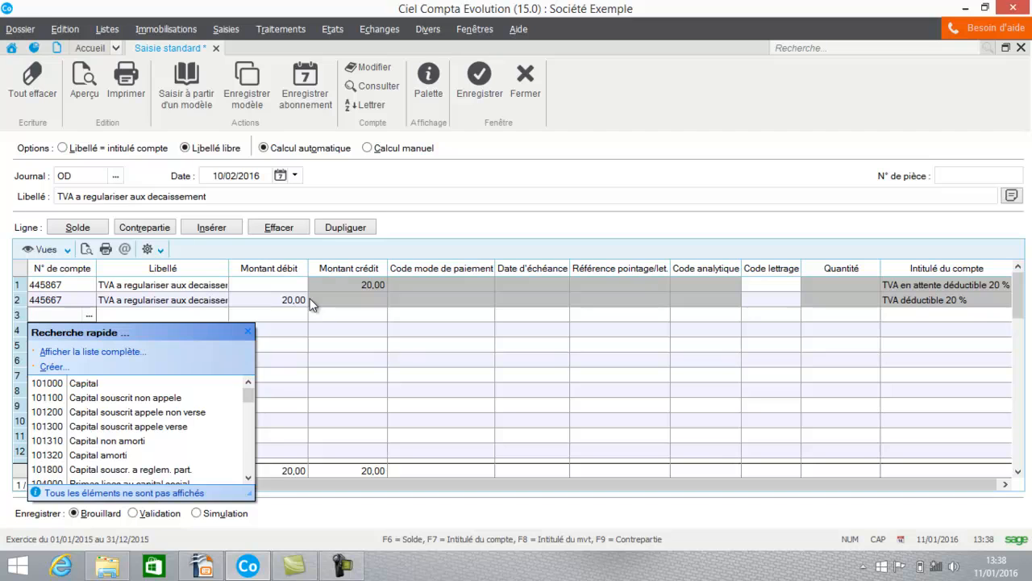
{"action": "left_click", "coordinate": [483, 88]}
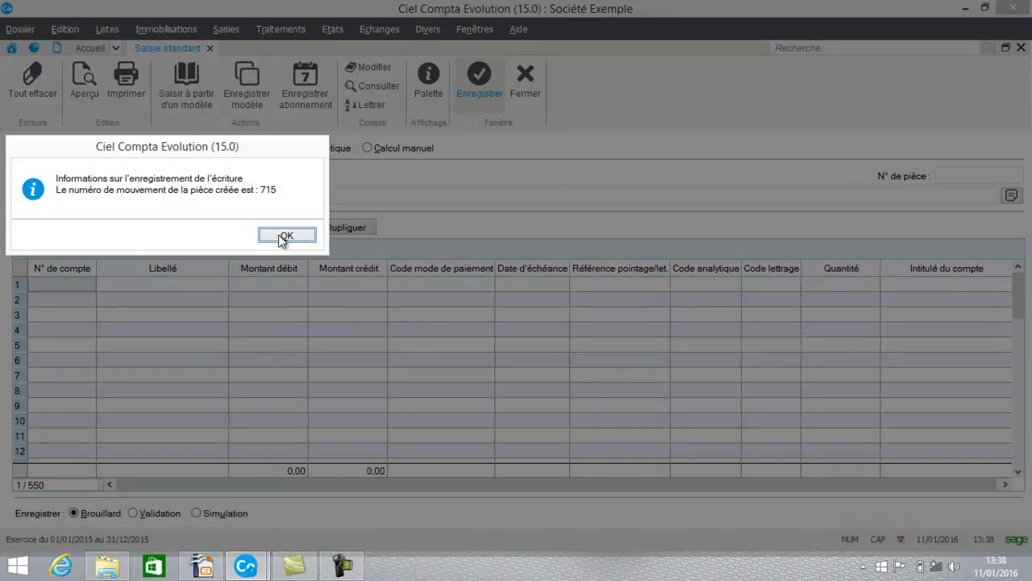
{"action": "left_click", "coordinate": [286, 235]}
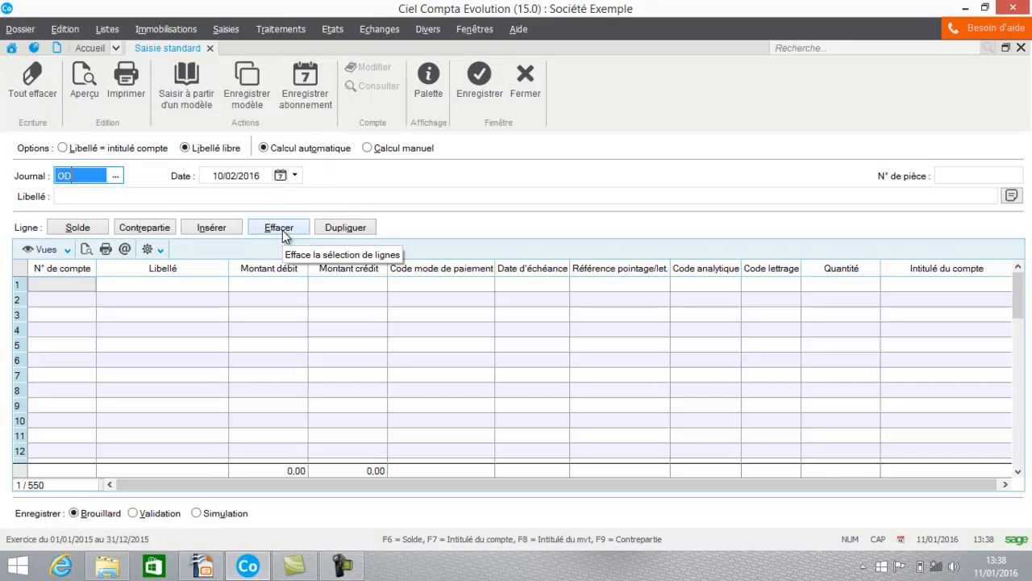
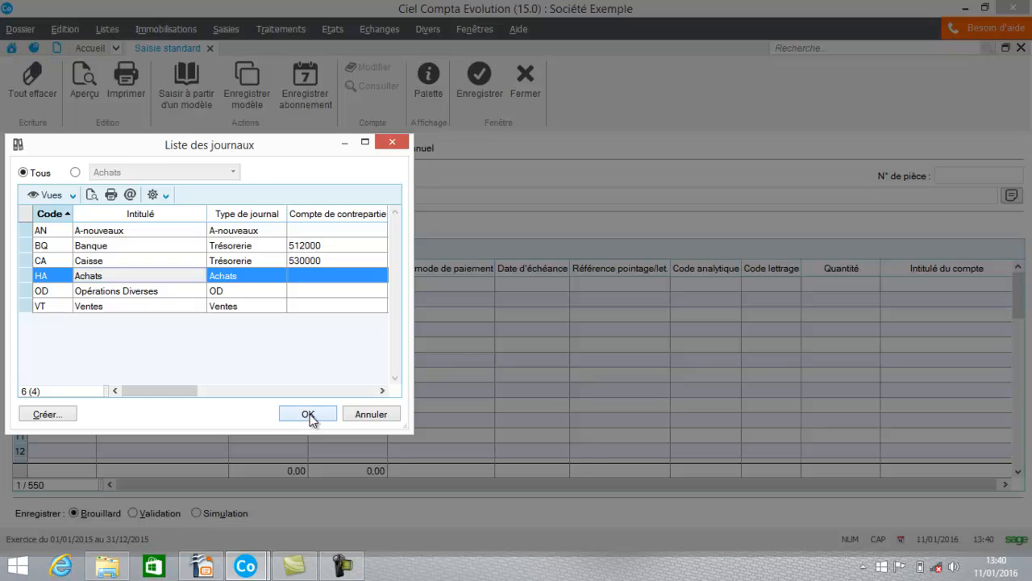
- Choose the Achats (HA) journal for the new entry and label it "aCHAT ORDINATEUR"
{"action": "left_click", "coordinate": [117, 193]}
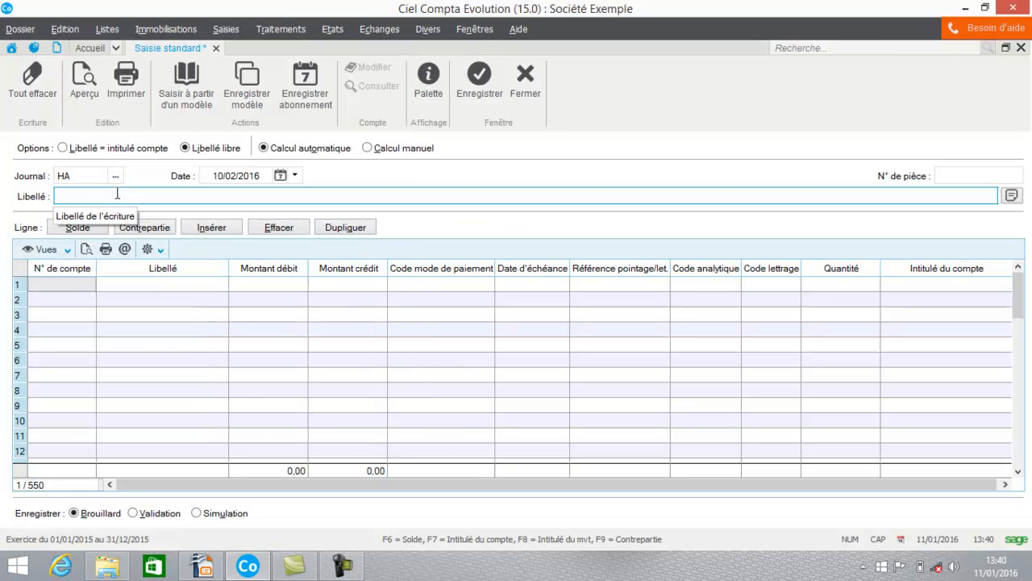
{"action": "type", "text": "aCHAT OR"}
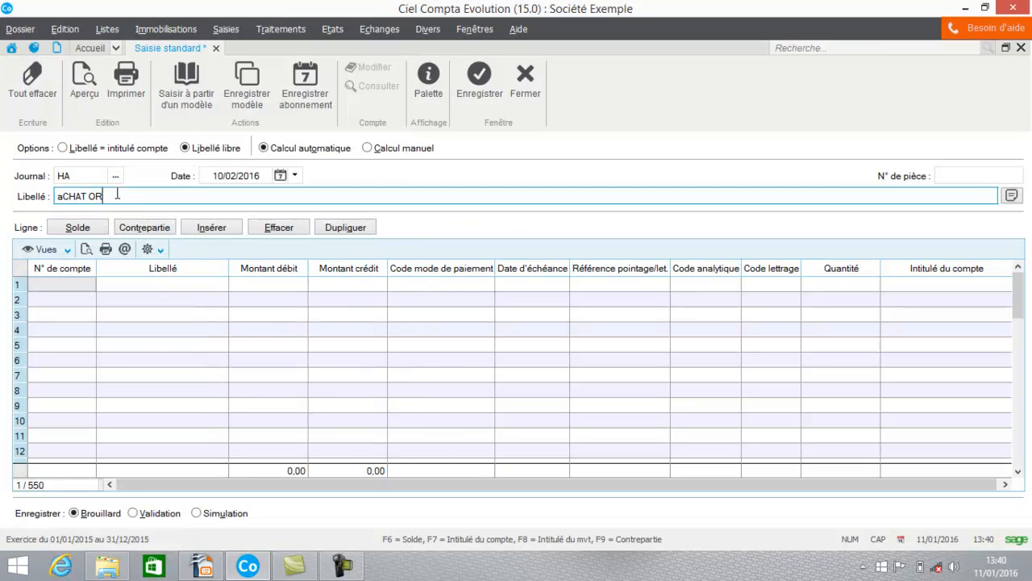
{"action": "type", "text": "DINATEUR"}
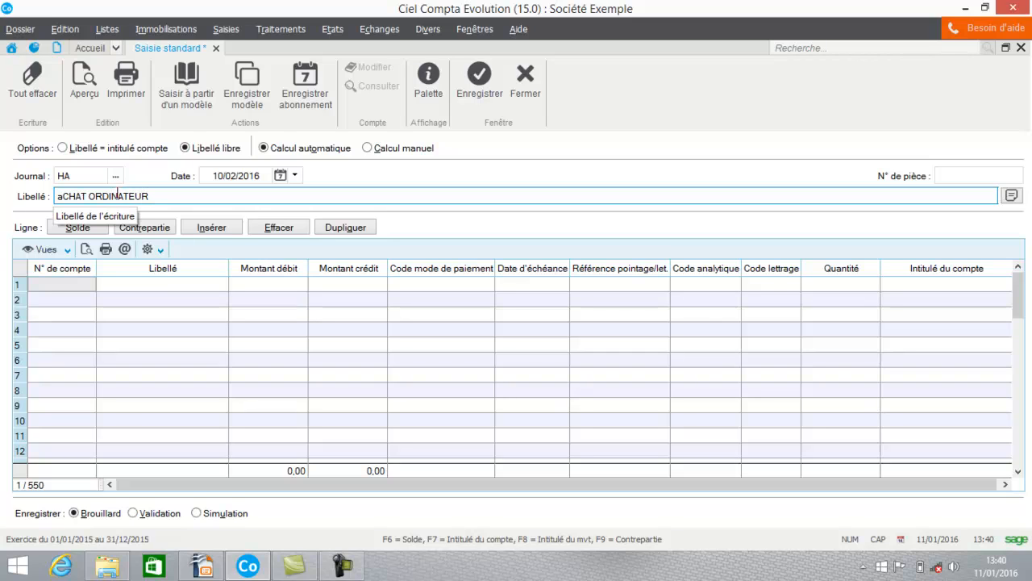
{"action": "key", "text": "Return"}
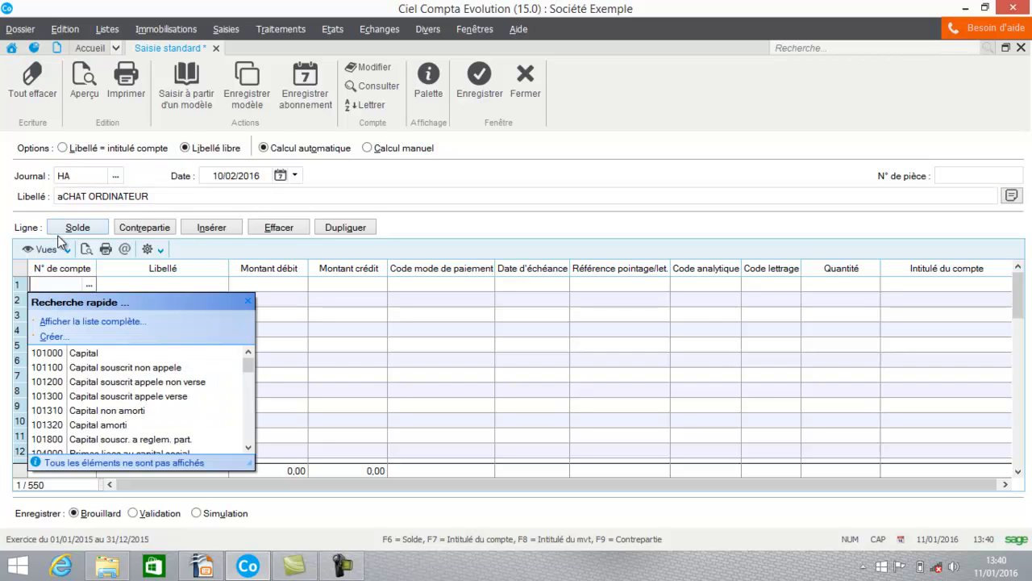
- Enter supplier account 401MIC (MICRODIS) on line 1 of the purchase entry with a credit of 1200
{"action": "key", "text": "Caps_Lock"}
{"action": "type", "text": "'"}
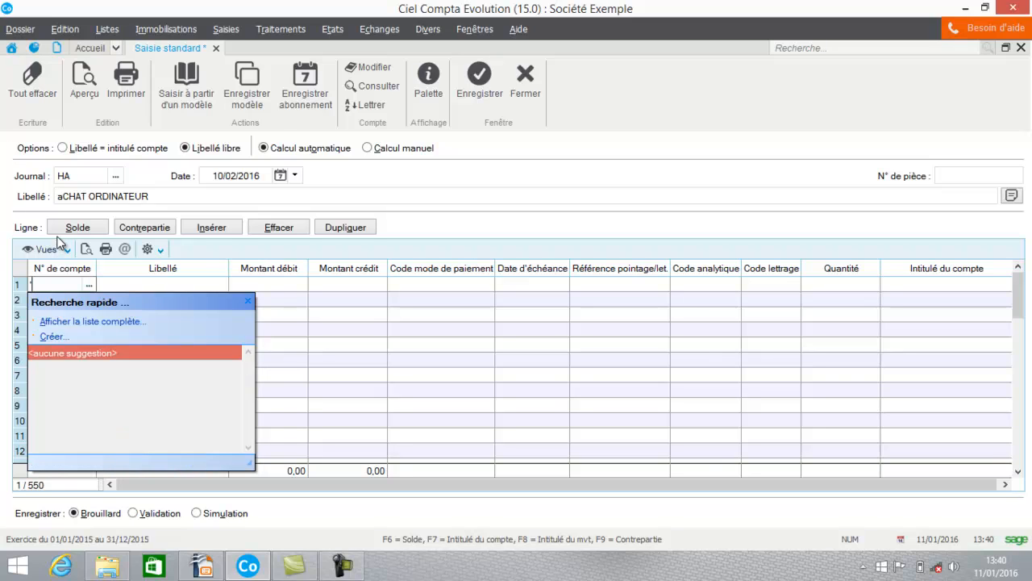
{"action": "key", "text": "BackSpace"}
{"action": "key", "text": "Caps_Lock"}
{"action": "type", "text": "401MIC"}
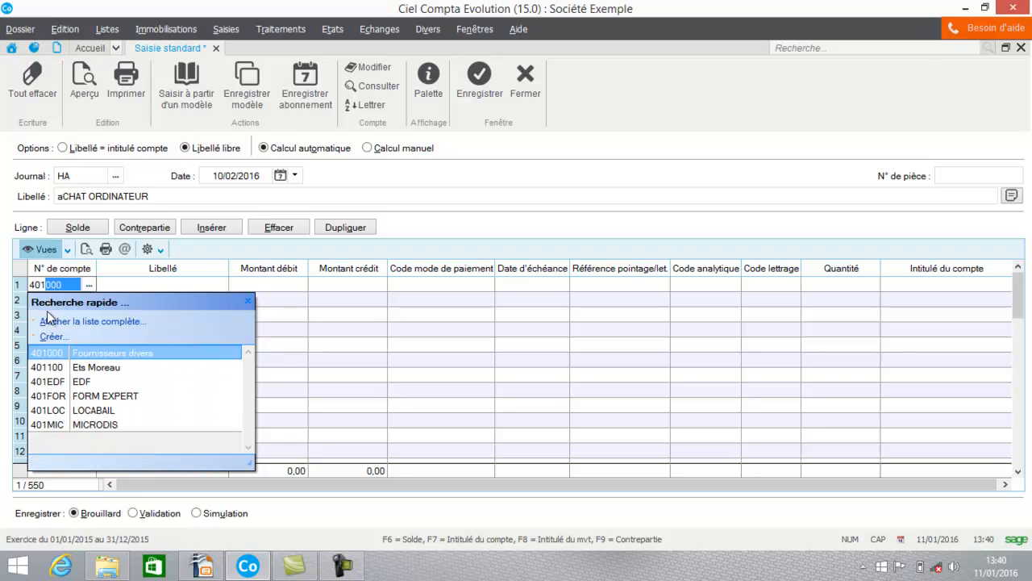
{"action": "left_click", "coordinate": [48, 425]}
{"action": "key", "text": "Tab"}
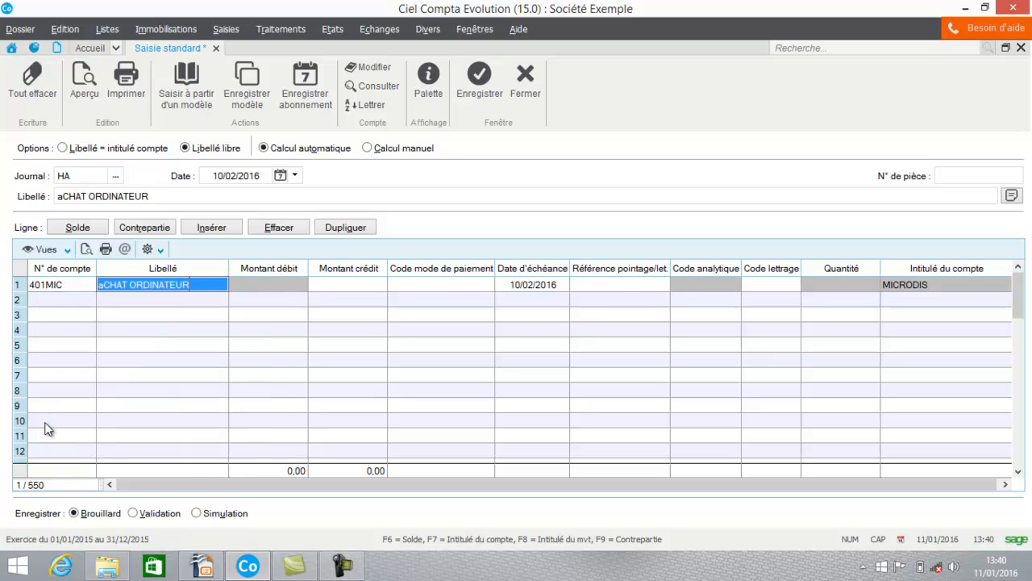
{"action": "key", "text": "Tab"}
{"action": "type", "text": "1200"}
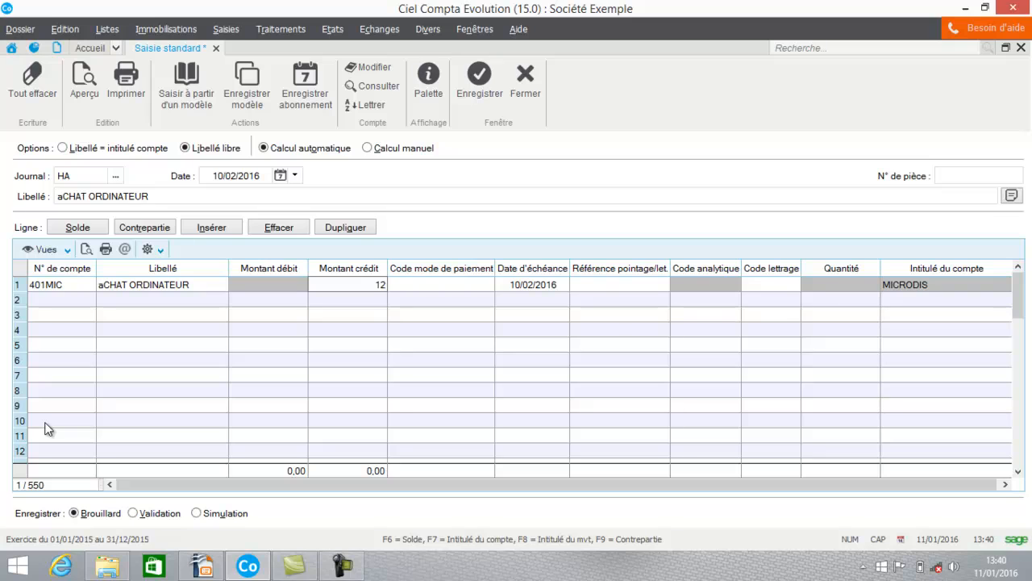
{"action": "key", "text": "Tab"}
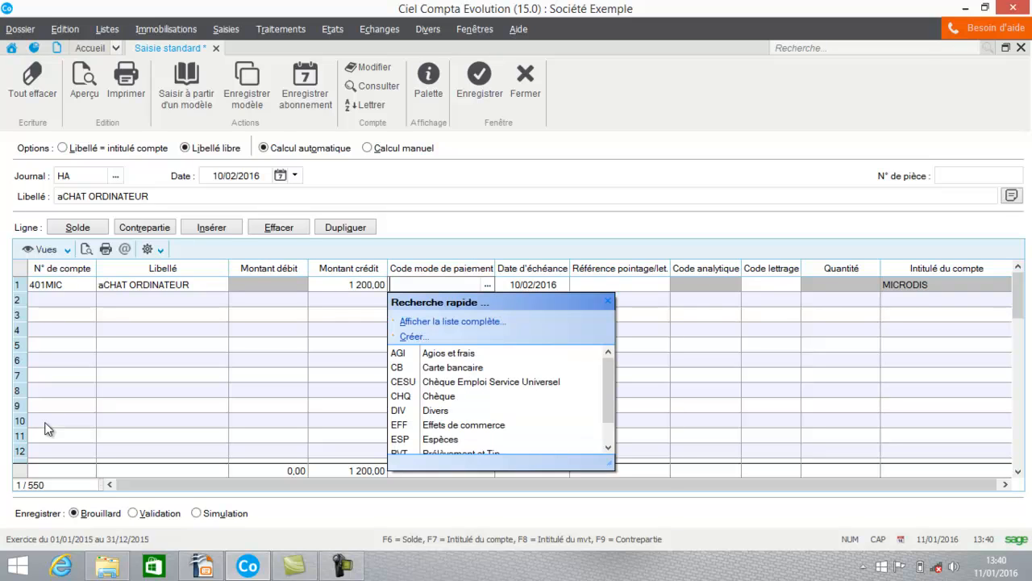
- Enter account 445627 (TVA sur immo. 20 %) on line 2 with the automatically calculated VAT debit
{"action": "left_click", "coordinate": [50, 300]}
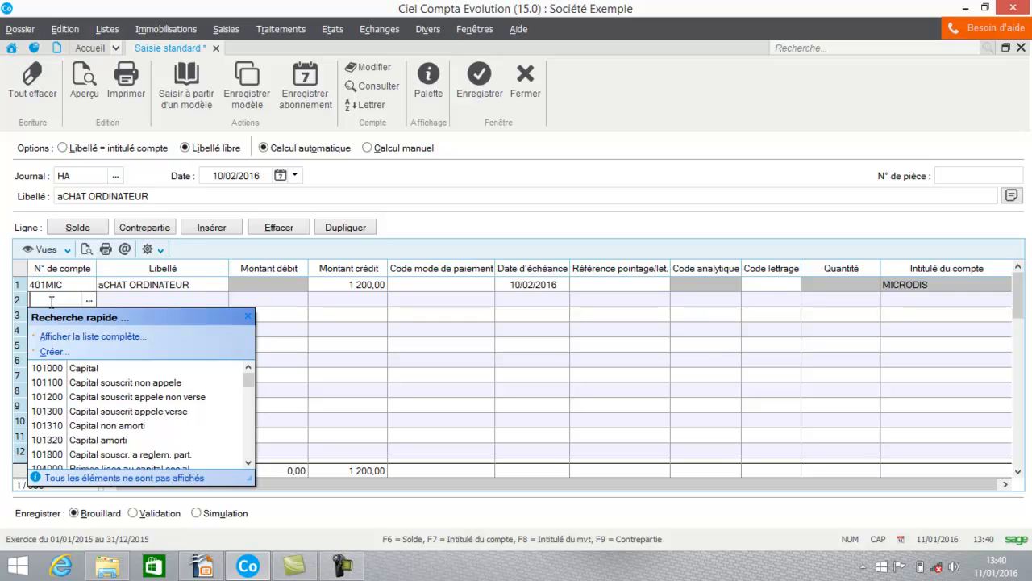
{"action": "type", "text": "445600"}
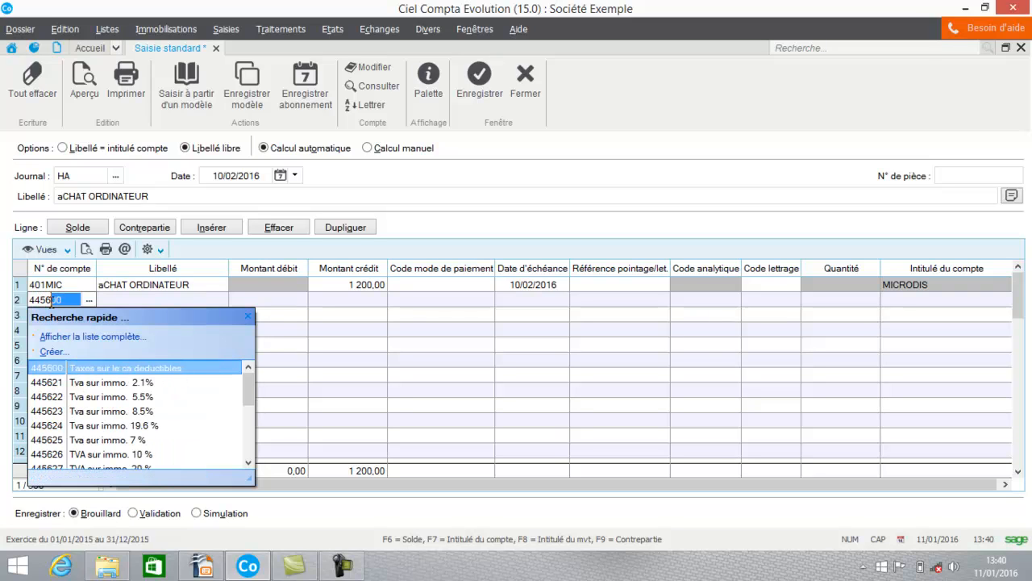
{"action": "left_click", "coordinate": [54, 398]}
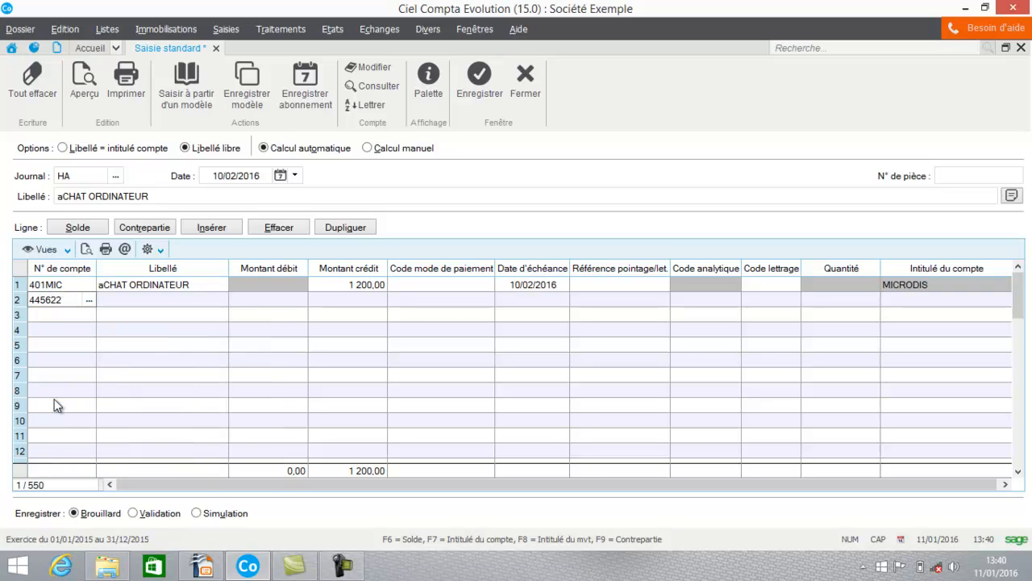
{"action": "key", "text": "Return"}
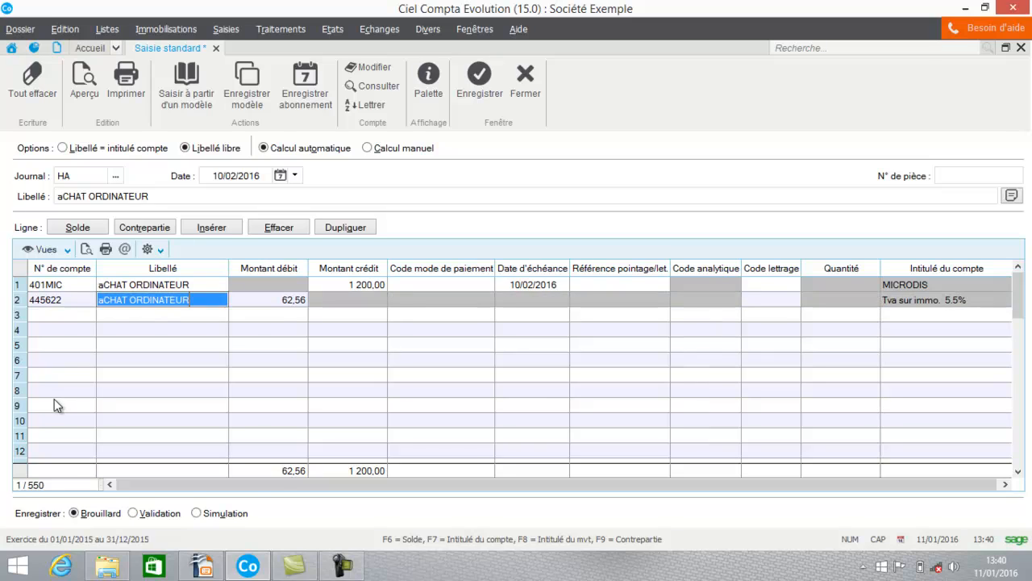
{"action": "key", "text": "Return"}
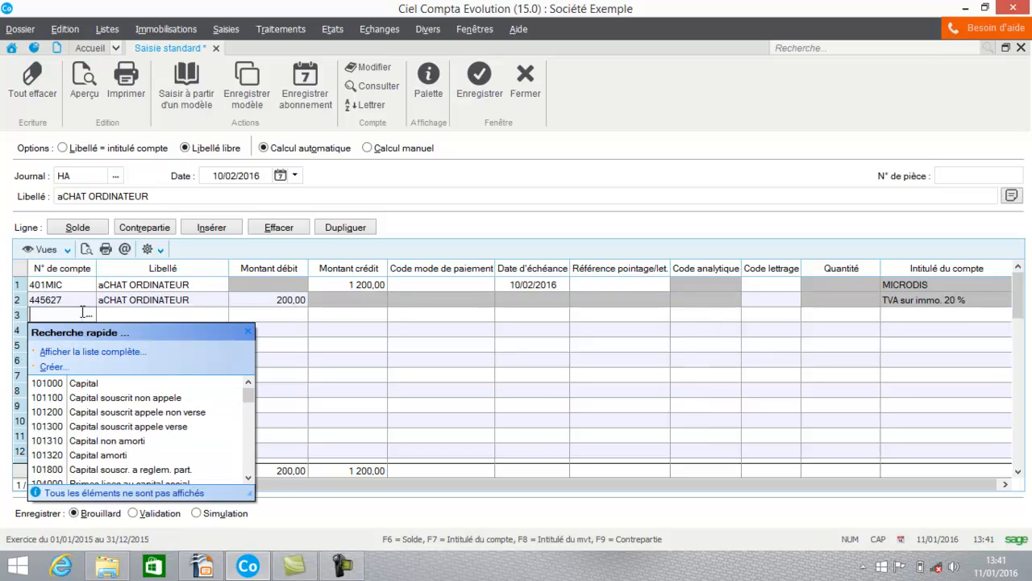
- Balance the purchase entry on line 3 with account 218300 (Materiel de bureau et informatique) and save it
{"action": "type", "text": "218000"}
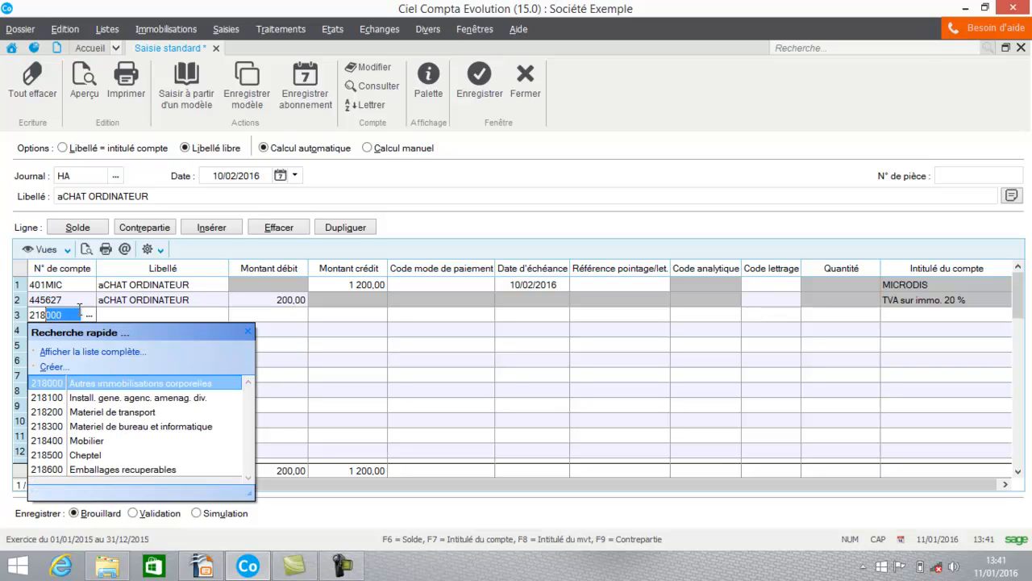
{"action": "left_click", "coordinate": [59, 427]}
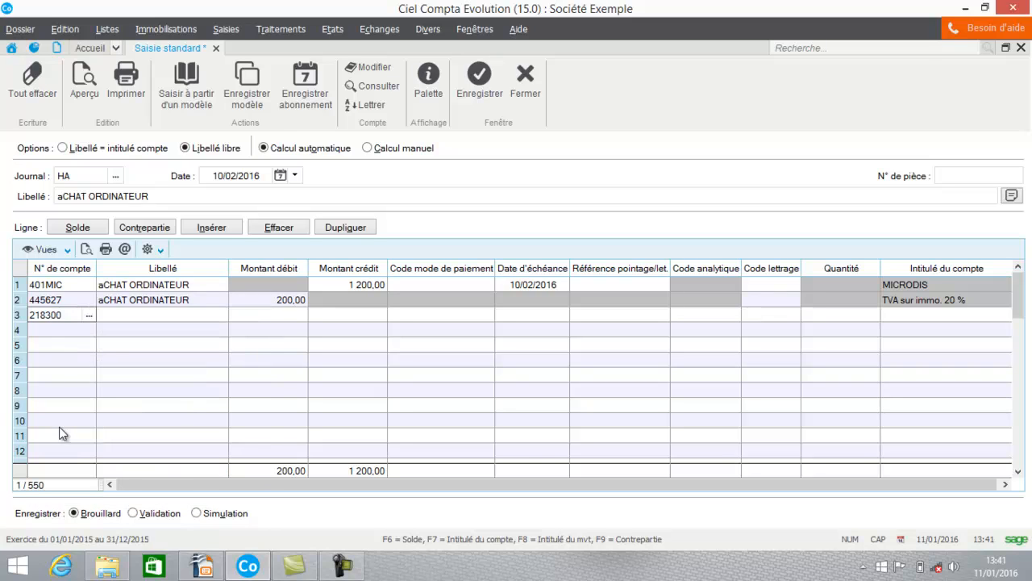
{"action": "key", "text": "Tab"}
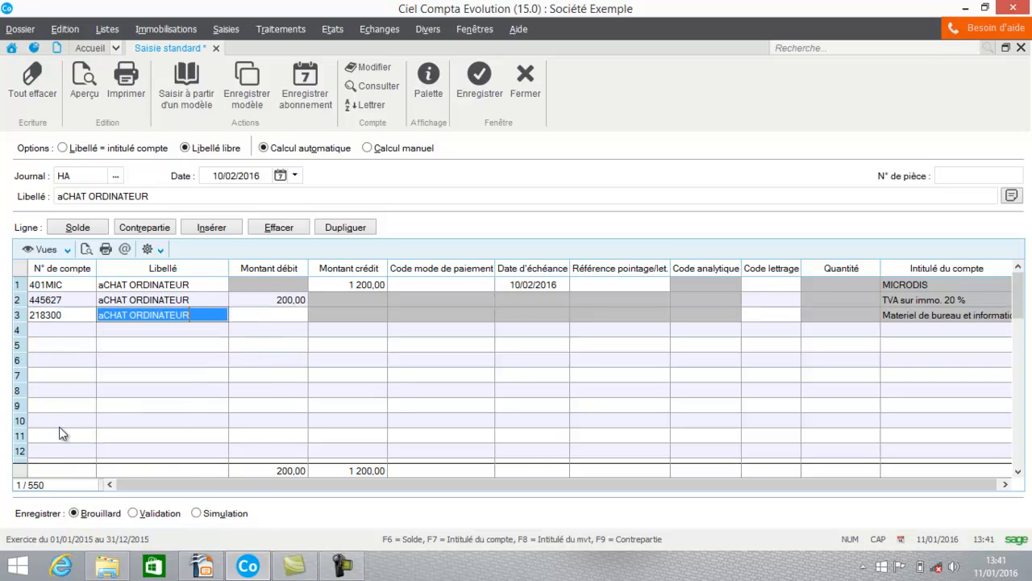
{"action": "left_click", "coordinate": [76, 228]}
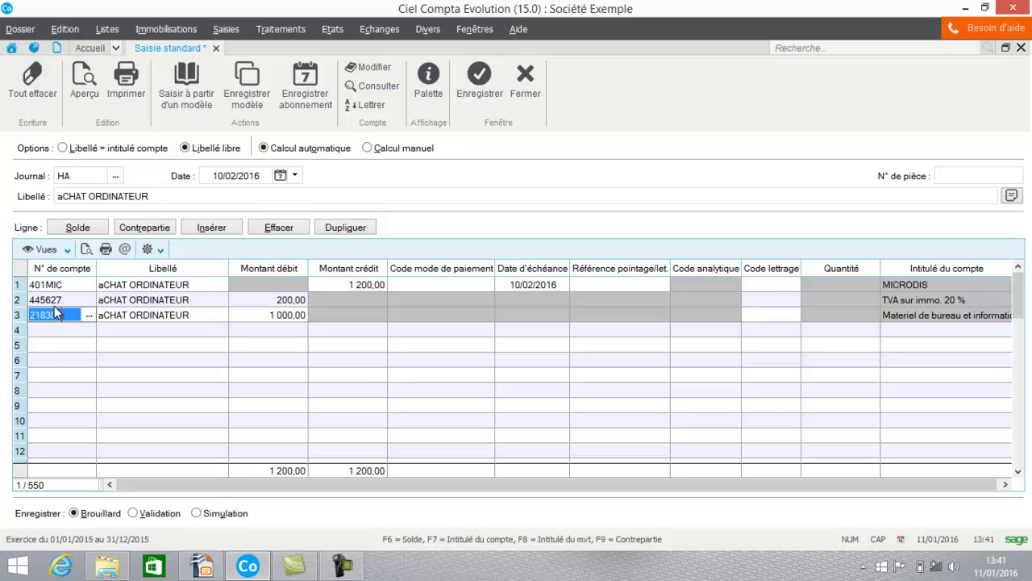
{"action": "left_click", "coordinate": [472, 83]}
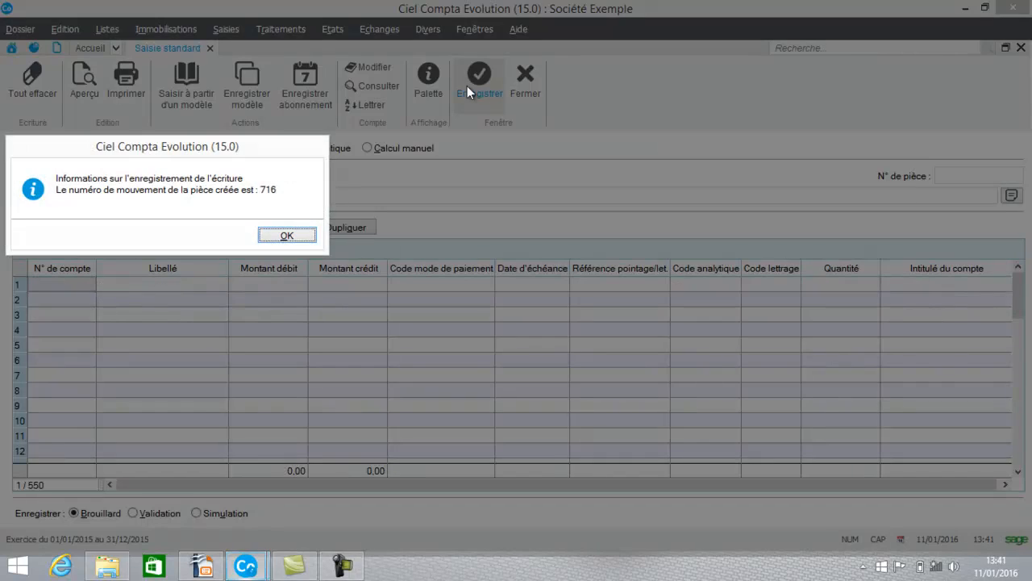
{"action": "left_click", "coordinate": [276, 236]}
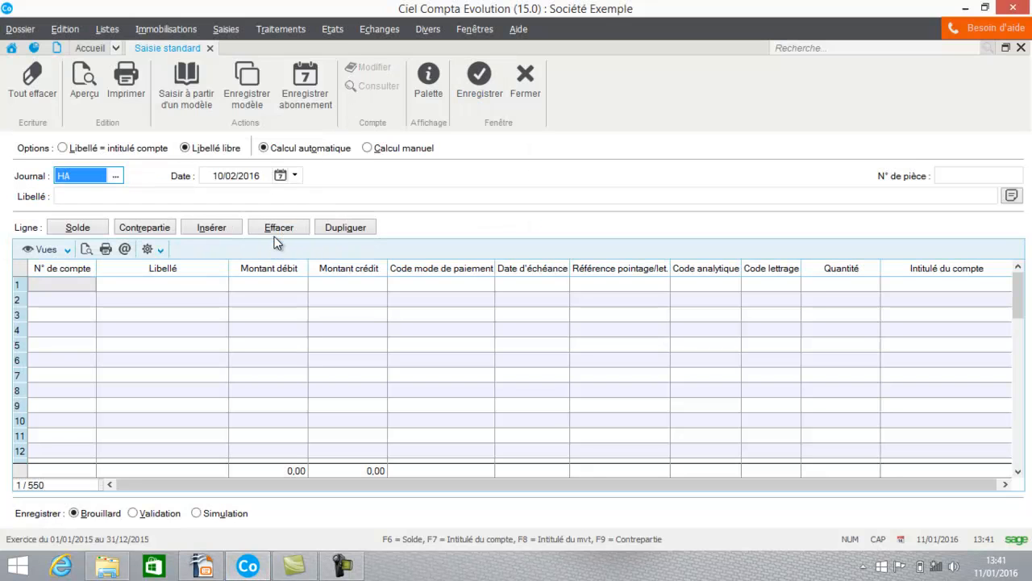
- Label the next HA journal entry "Achat ordinateur", keeping the proposed date
{"action": "left_click", "coordinate": [242, 195]}
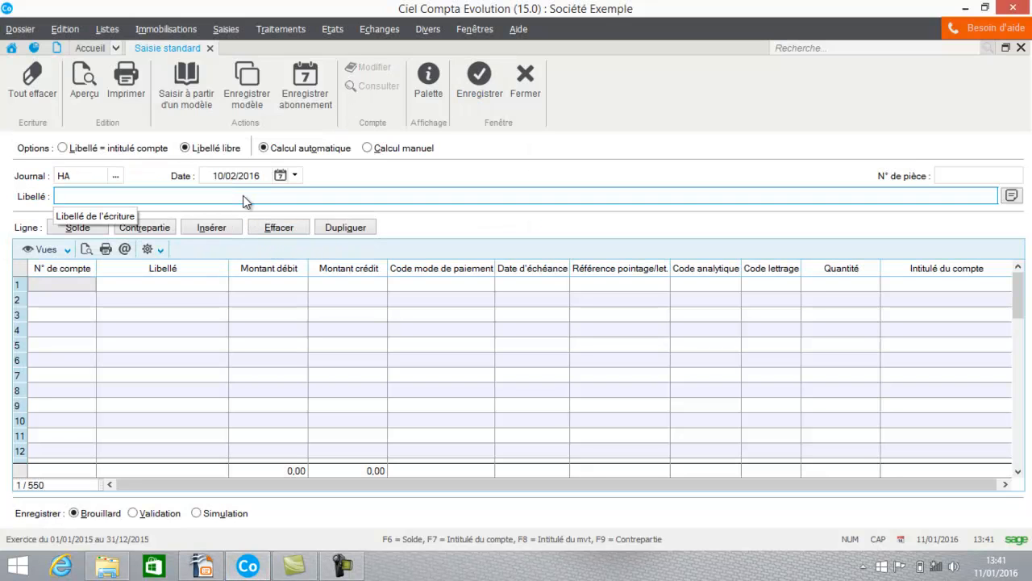
{"action": "type", "text": "Achatr"}
{"action": "key", "text": "BackSpace"}
{"action": "type", "text": "ordinateur"}
{"action": "key", "text": "Tab"}
- Credit supplier account 401MIC (MICRODIS) with 1 200 on line 1 of the "Achat ordinateur" entry
{"action": "key", "text": "Caps_Lock"}
{"action": "type", "text": "401000"}
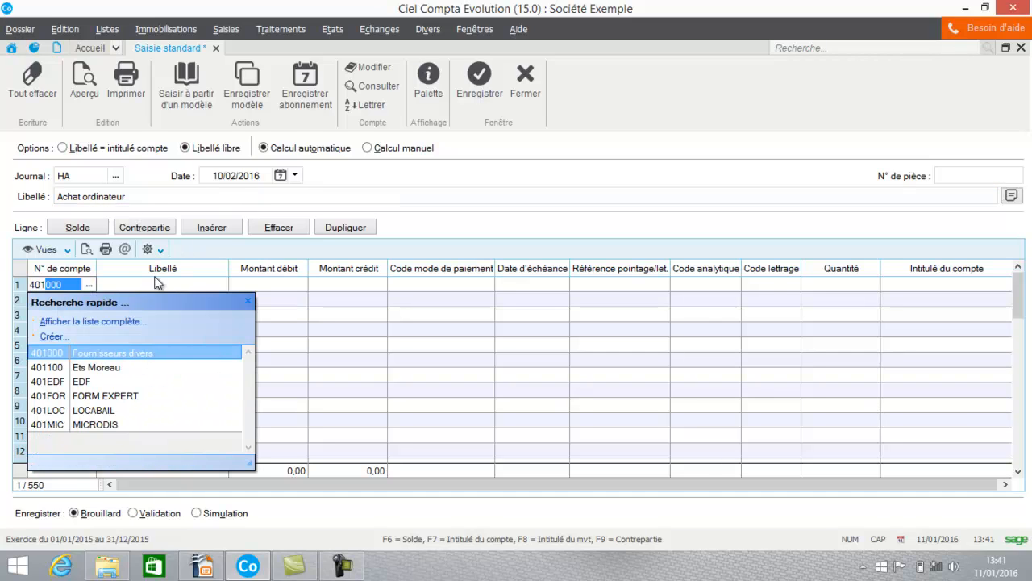
{"action": "left_click", "coordinate": [51, 424]}
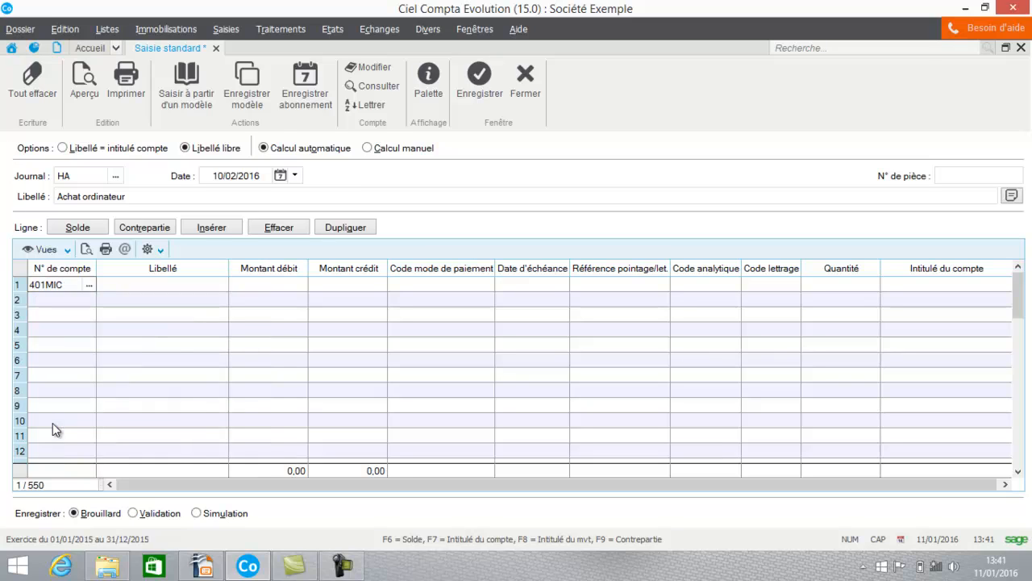
{"action": "key", "text": "Return"}
{"action": "key", "text": "Return"}
{"action": "type", "text": "1 200"}
{"action": "key", "text": "Return"}
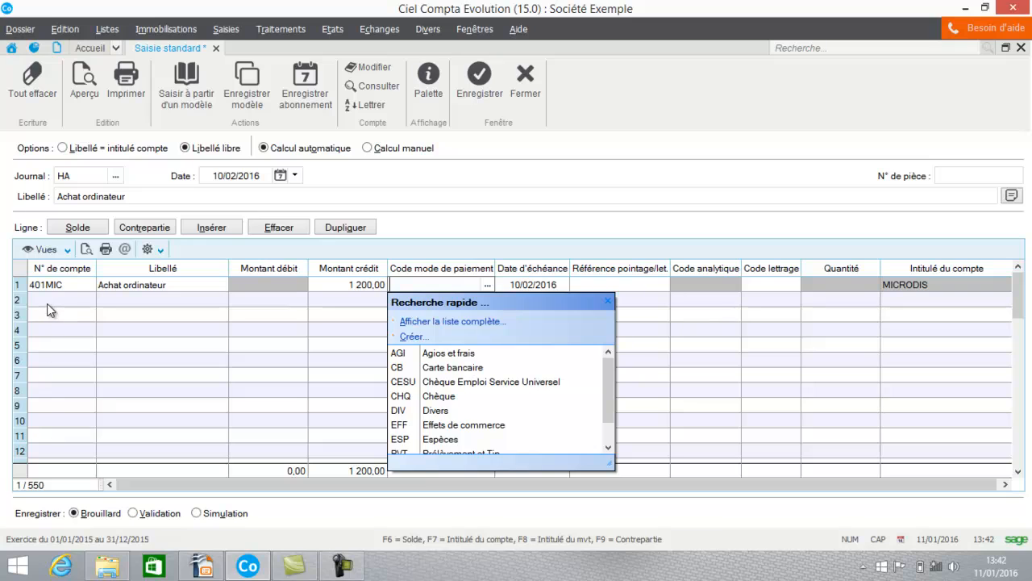
- Set line 2 of the "Achat ordinateur" entry to account 445868 (TVA en attente sur immobilisation 20%)
{"action": "left_click", "coordinate": [47, 301]}
{"action": "type", "text": "445"}
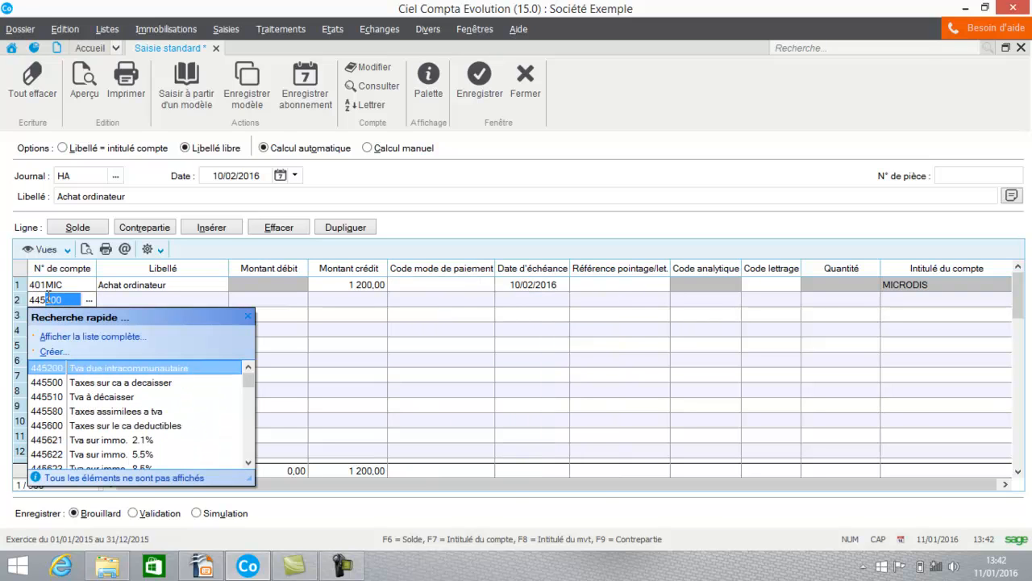
{"action": "type", "text": "6"}
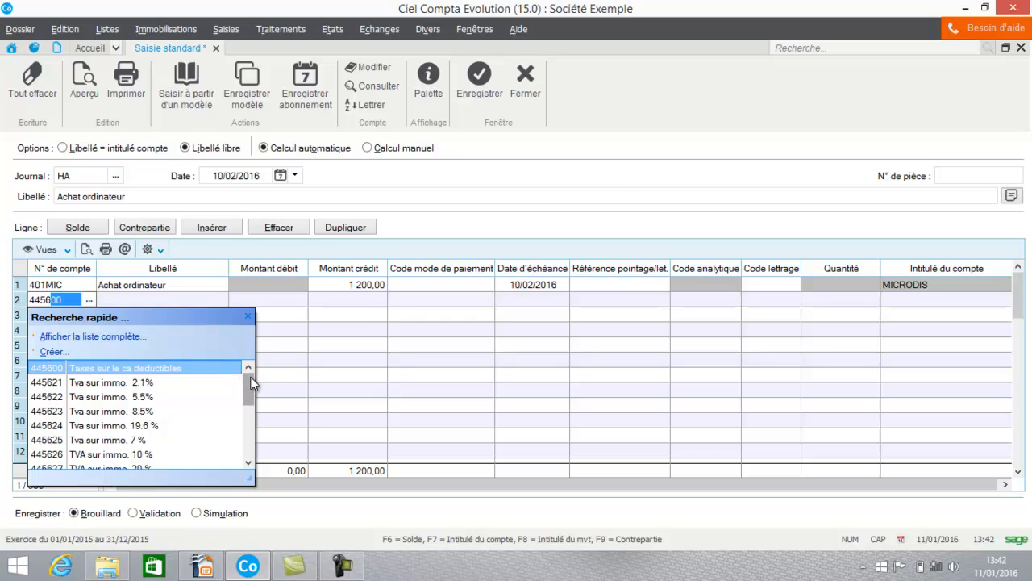
{"action": "key", "text": "BackSpace"}
{"action": "key", "text": "BackSpace"}
{"action": "type", "text": "8"}
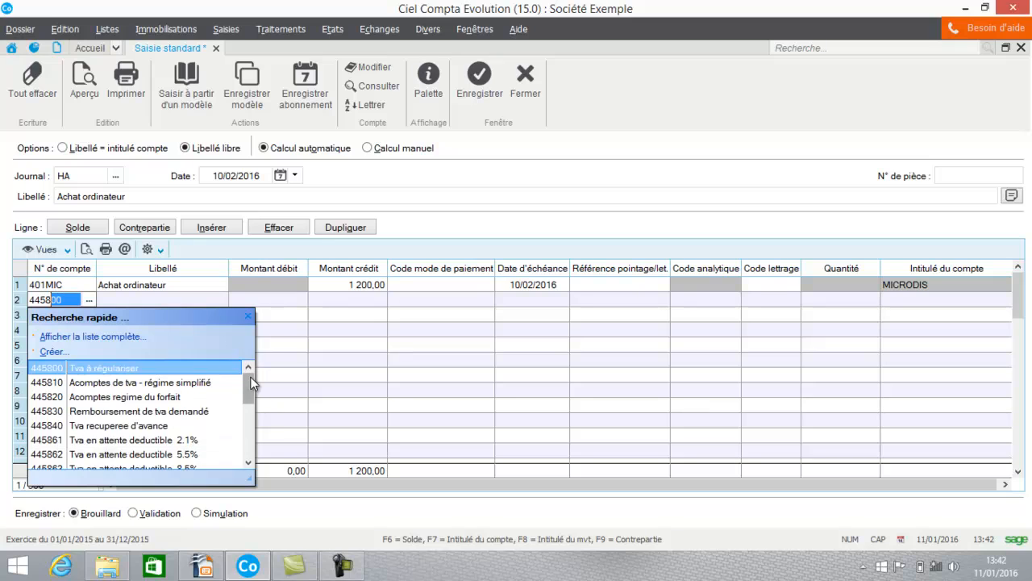
{"action": "mouse_move", "coordinate": [249, 384]}
{"action": "left_mouse_down"}
{"action": "mouse_move", "coordinate": [235, 449]}
{"action": "mouse_move", "coordinate": [232, 389]}
{"action": "left_mouse_up"}
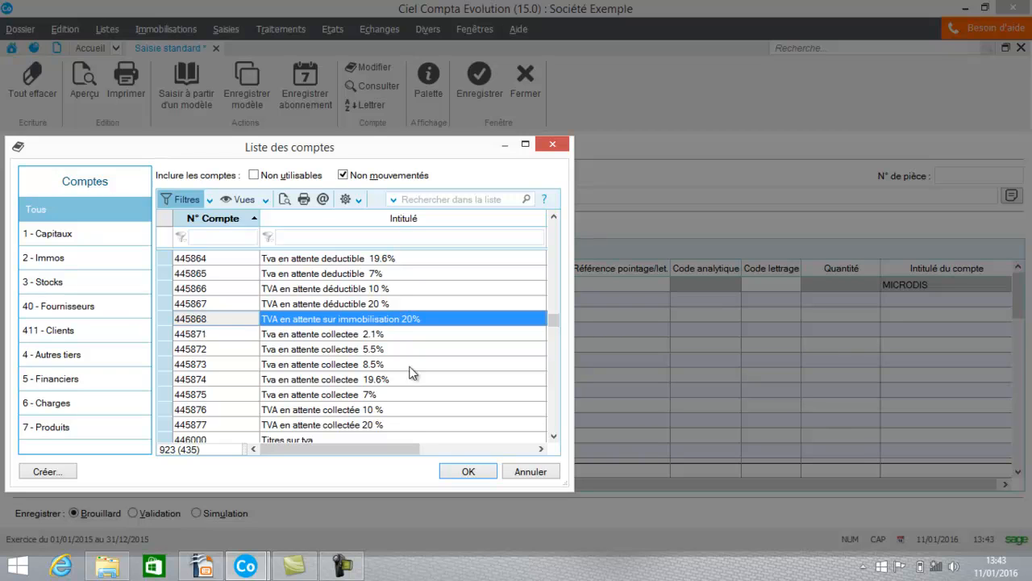
{"action": "left_click", "coordinate": [467, 472]}
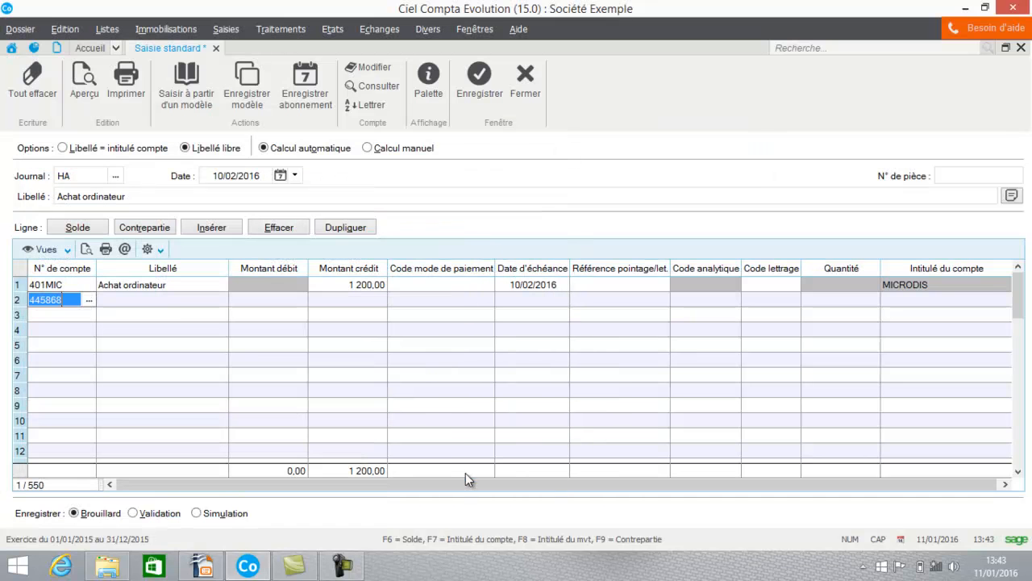
- Check the selected account in the full account list and accept the automatically calculated VAT debit on line 2
{"action": "left_click", "coordinate": [91, 304]}
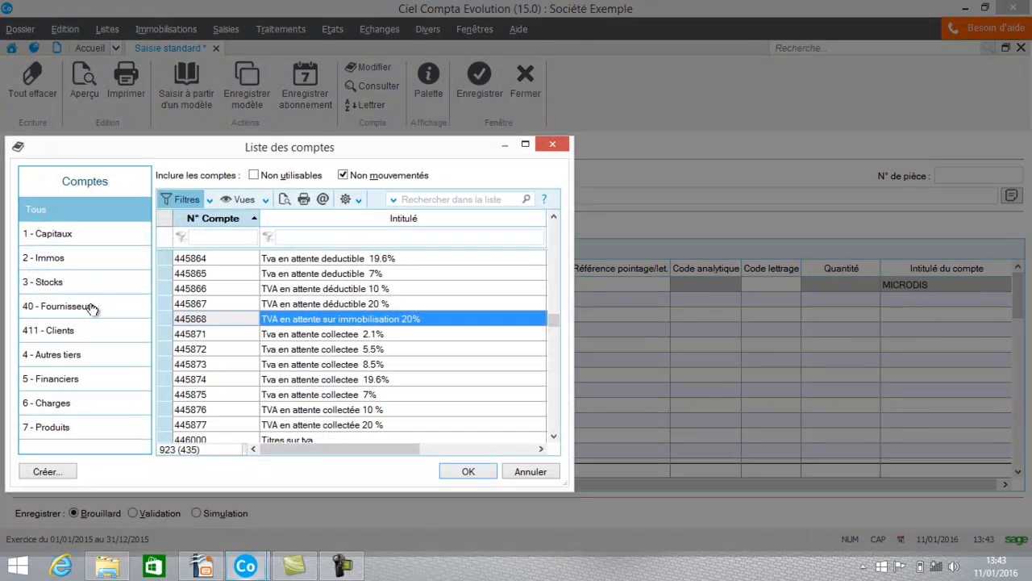
{"action": "left_click", "coordinate": [542, 477]}
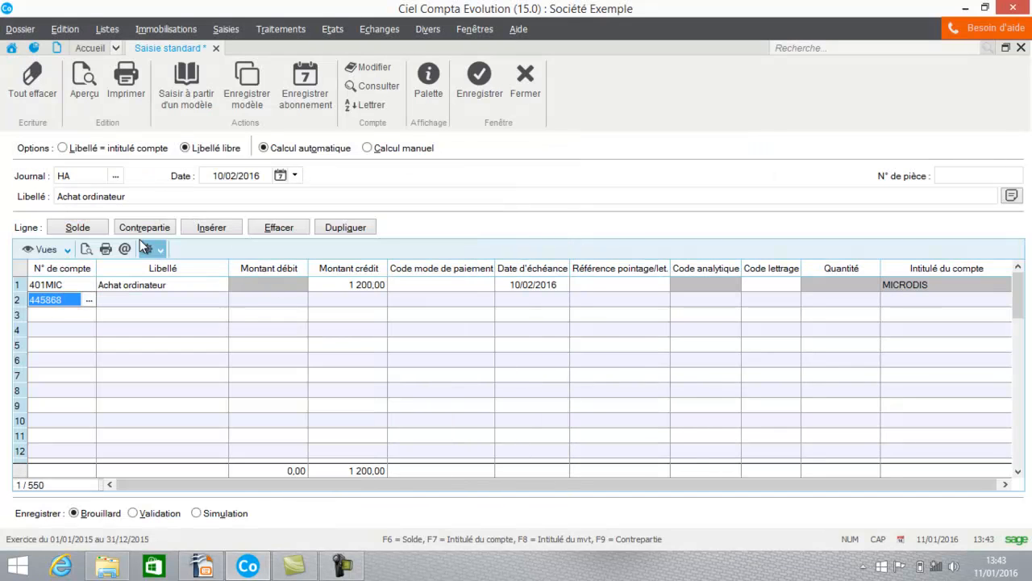
{"action": "key", "text": "Tab"}
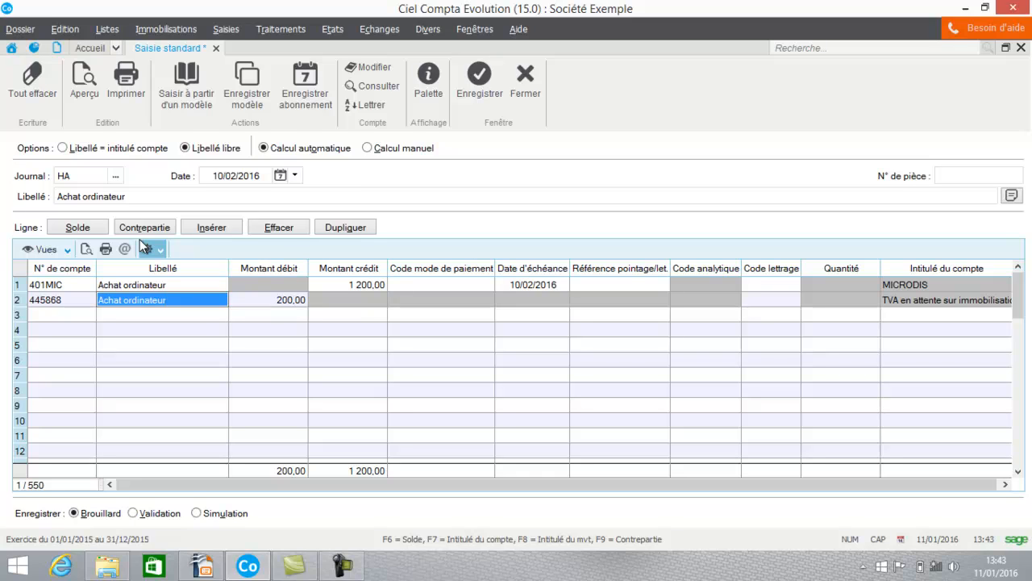
{"action": "key", "text": "Tab"}
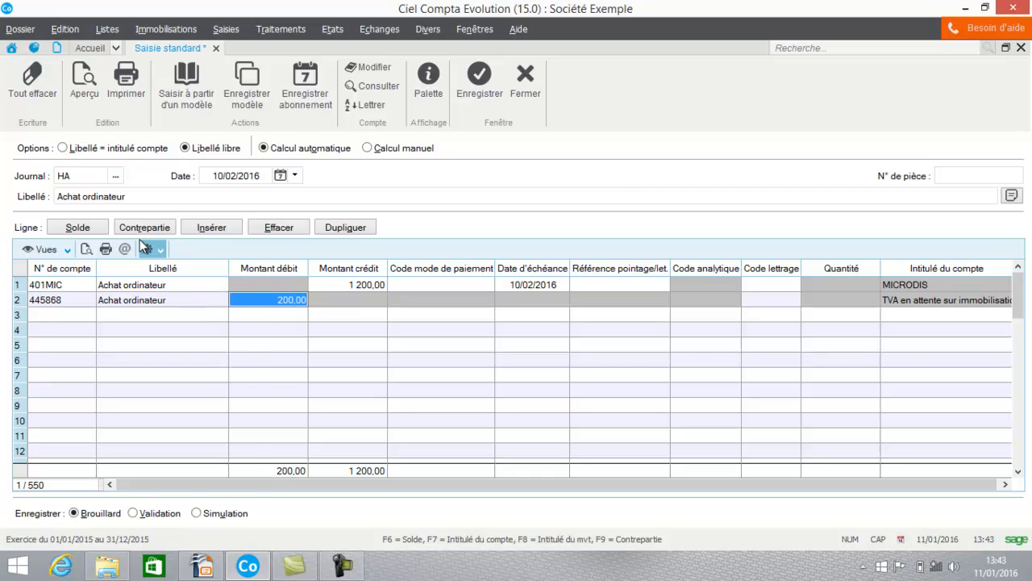
- Balance the purchase on line 3 with account 218300 (Materiel de bureau et informatique) and save the entry
{"action": "key", "text": "Tab"}
{"action": "type", "text": "2"}
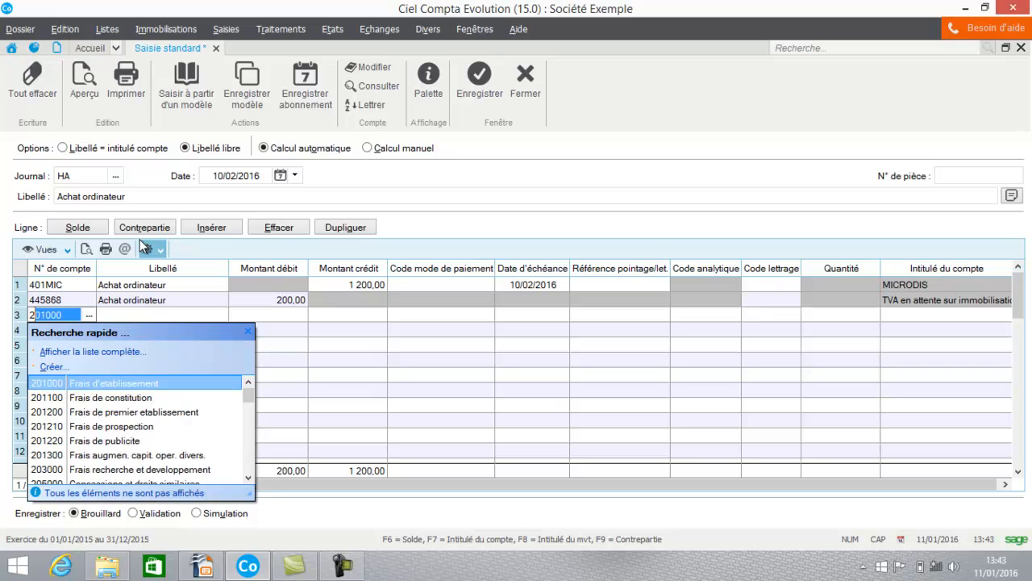
{"action": "type", "text": "18"}
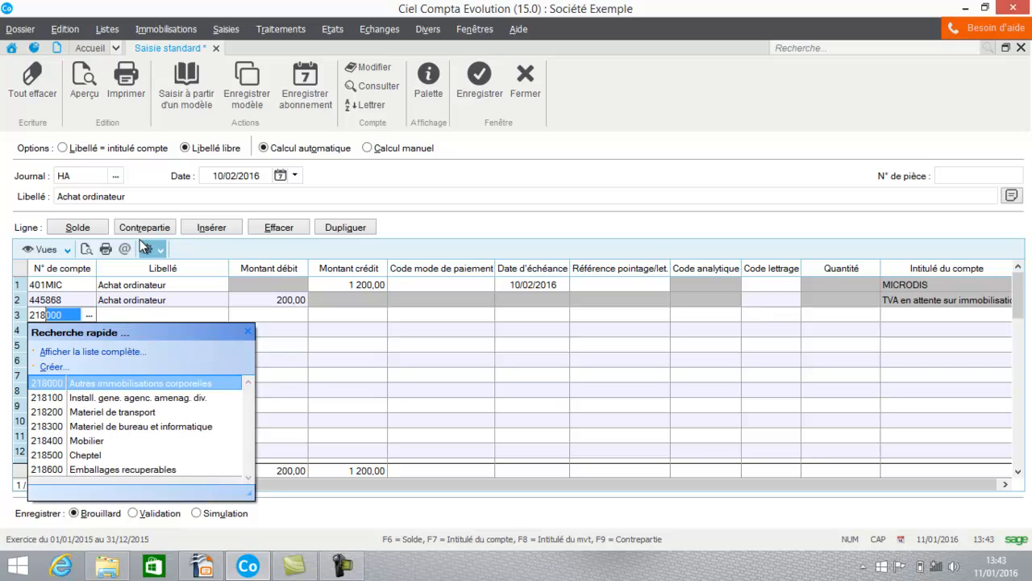
{"action": "left_click", "coordinate": [77, 427]}
{"action": "key", "text": "Caps_Lock"}
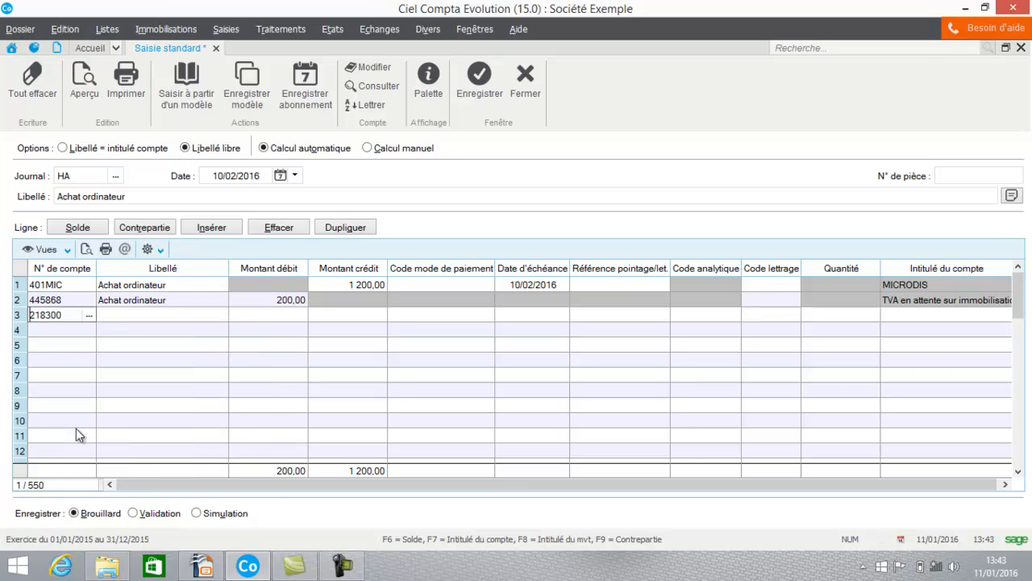
{"action": "left_click", "coordinate": [81, 226]}
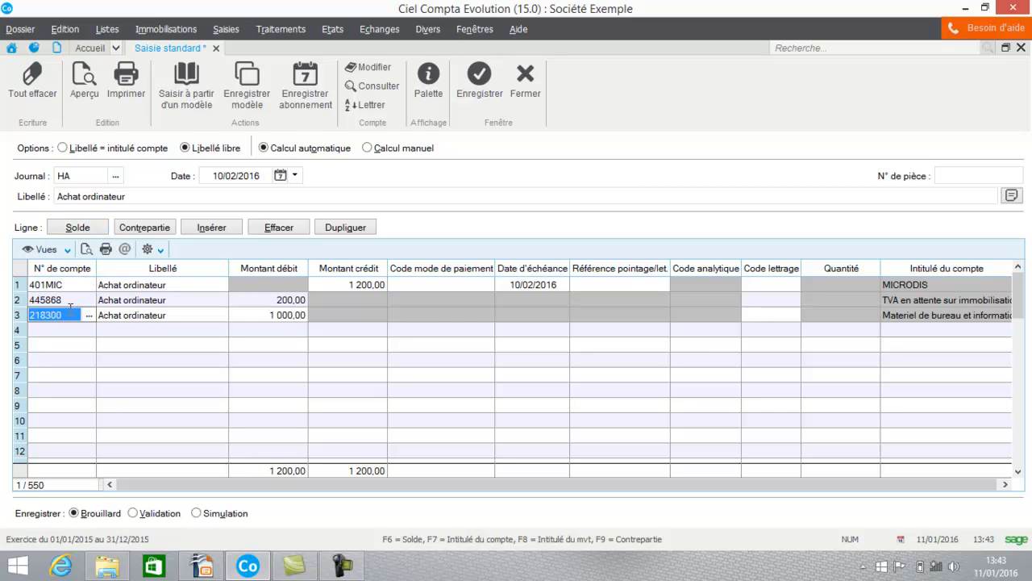
{"action": "left_click", "coordinate": [475, 94]}
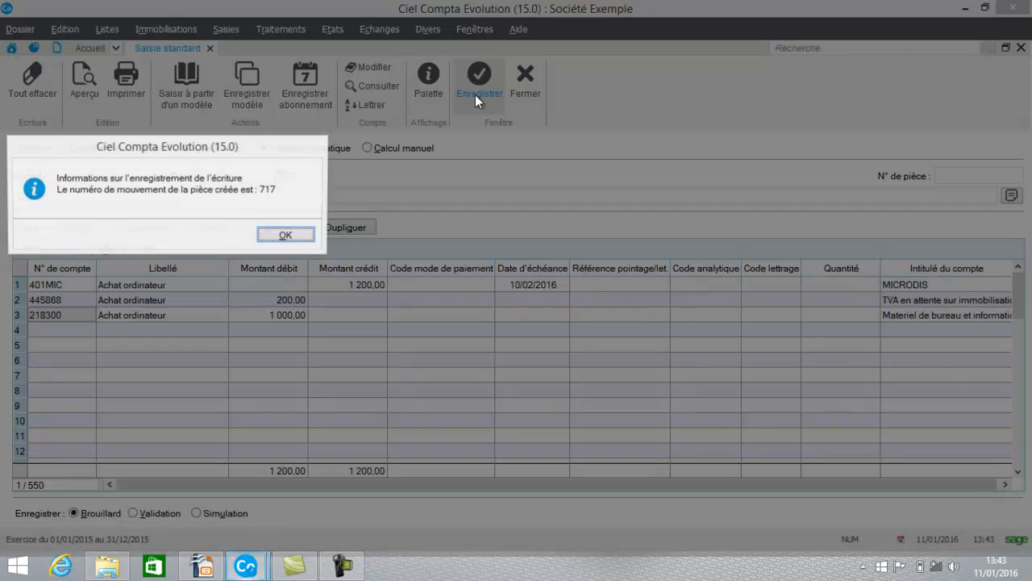
{"action": "left_click", "coordinate": [293, 235]}
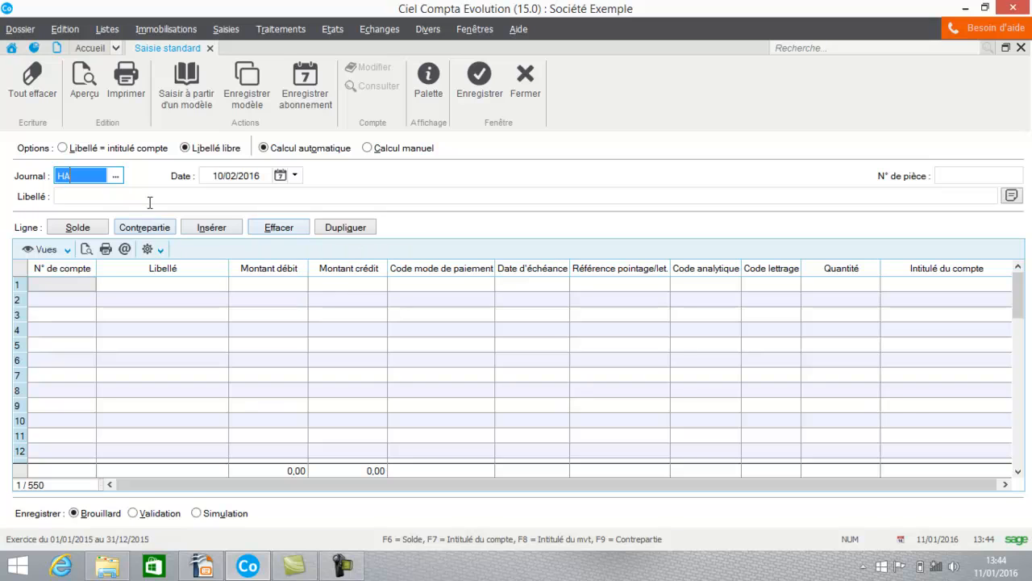
- Start an entry in the BQ (Banque) journal labelled "rEGLEMENT MICRODIS", keeping the proposed date
{"action": "left_click", "coordinate": [117, 179]}
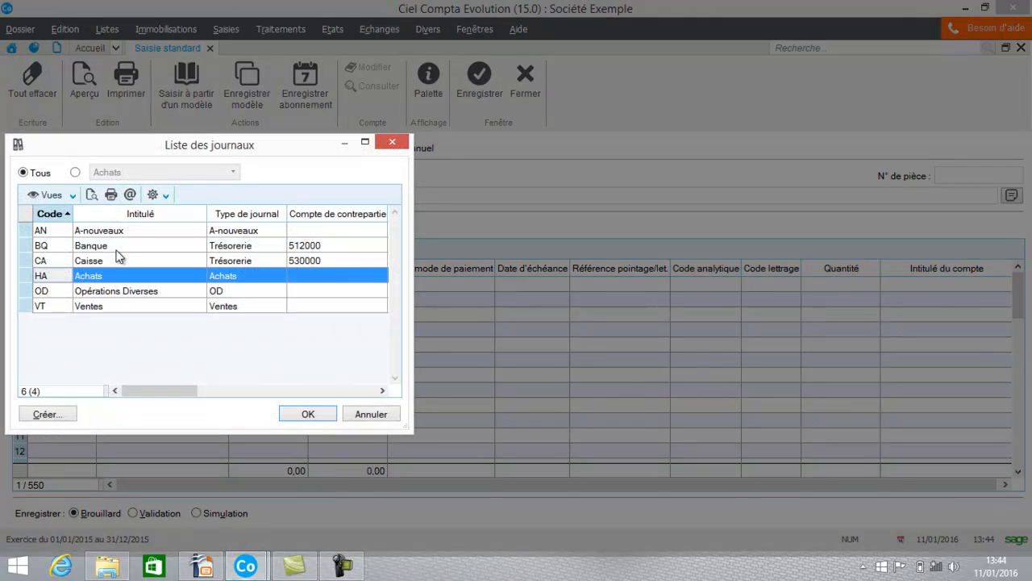
{"action": "left_click", "coordinate": [103, 246]}
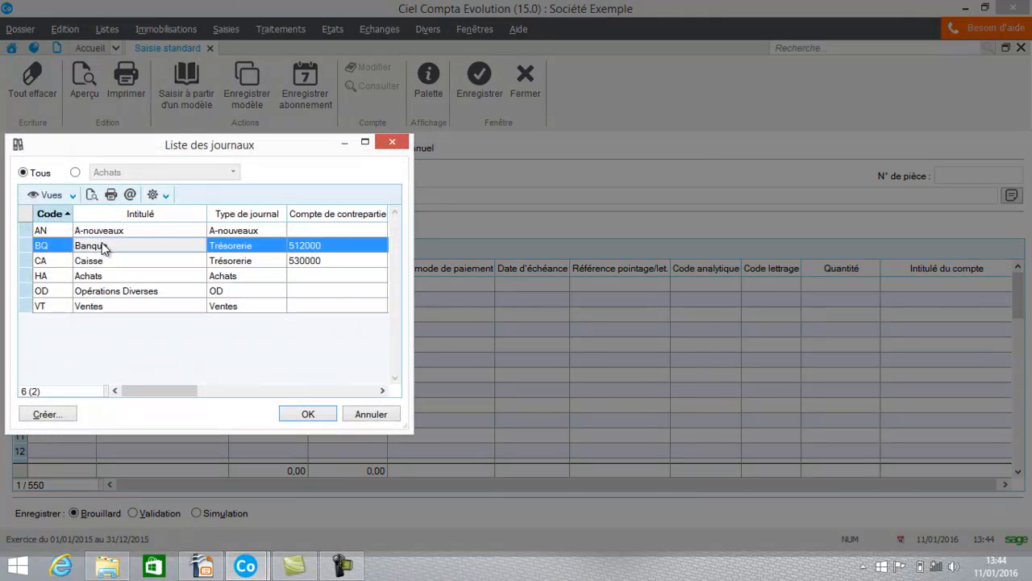
{"action": "left_click", "coordinate": [311, 414]}
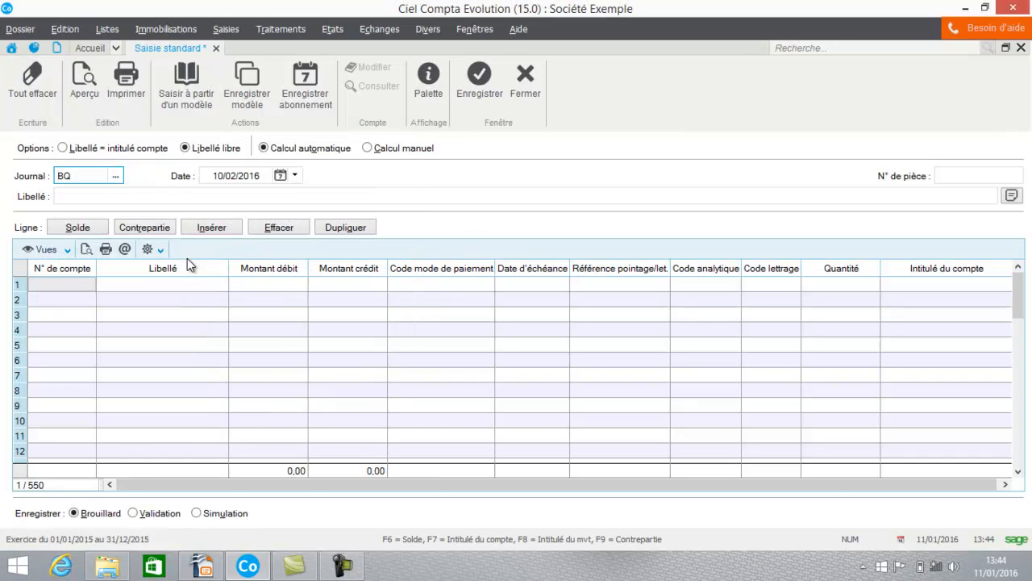
{"action": "left_click", "coordinate": [103, 197]}
{"action": "key", "text": "Caps_Lock"}
{"action": "type", "text": "rEG"}
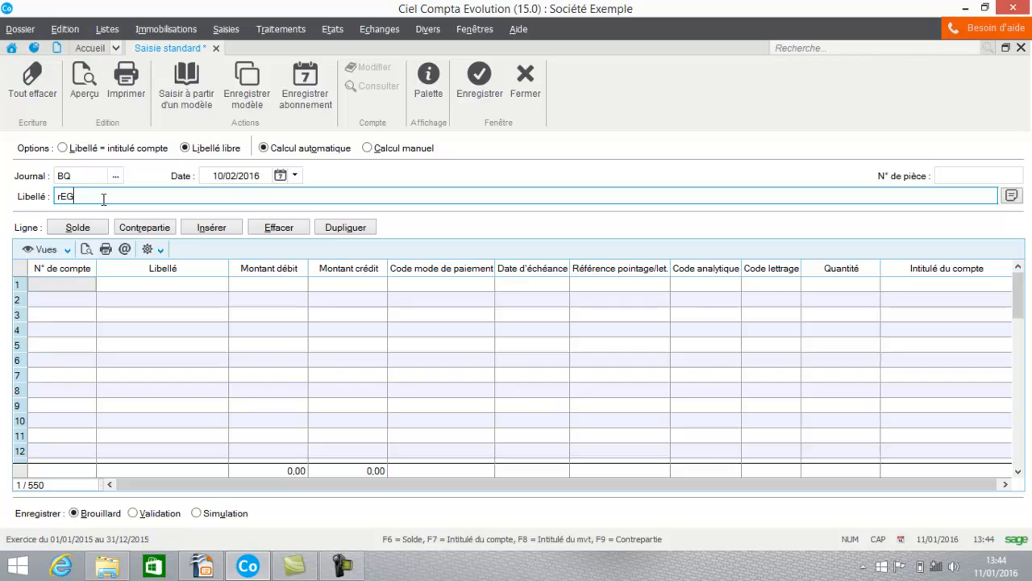
{"action": "type", "text": "LEMENT MICRODIS"}
{"action": "key", "text": "Return"}
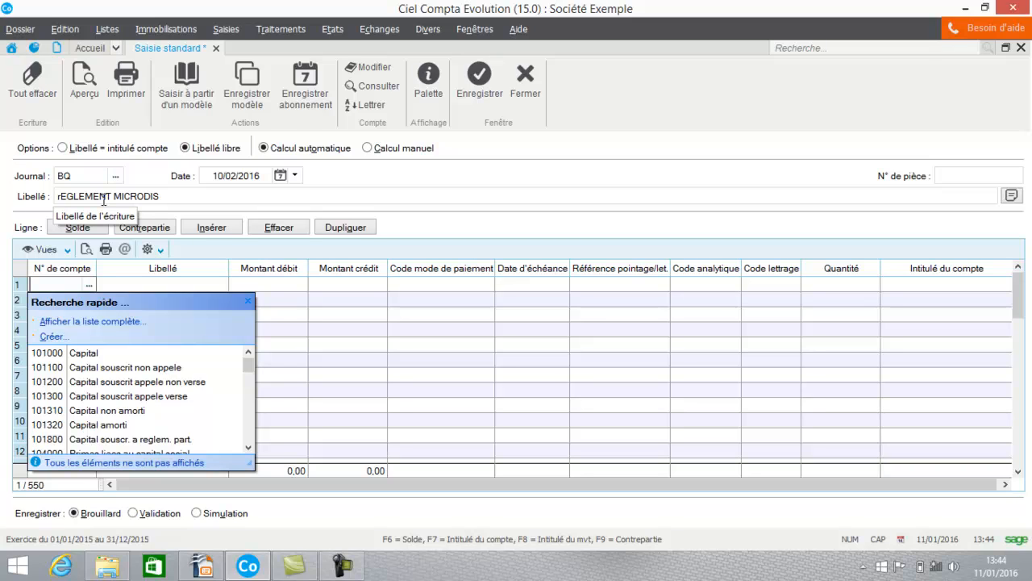
- Debit supplier account 401MIC (MICRODIS) with 1 200 on line 1 of the bank entry
{"action": "type", "text": "401000"}
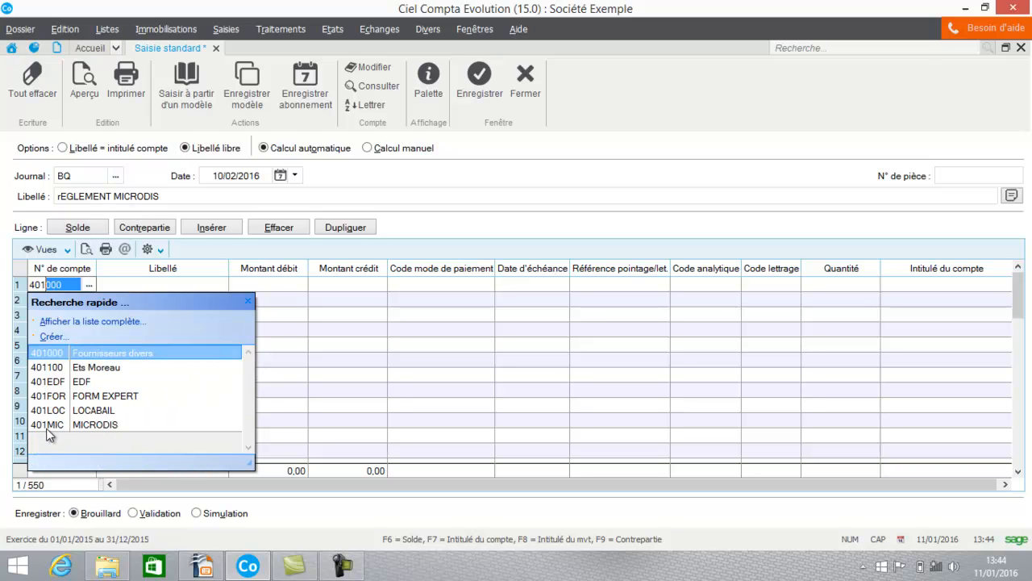
{"action": "left_click", "coordinate": [47, 427]}
{"action": "key", "text": "Tab"}
{"action": "key", "text": "Tab"}
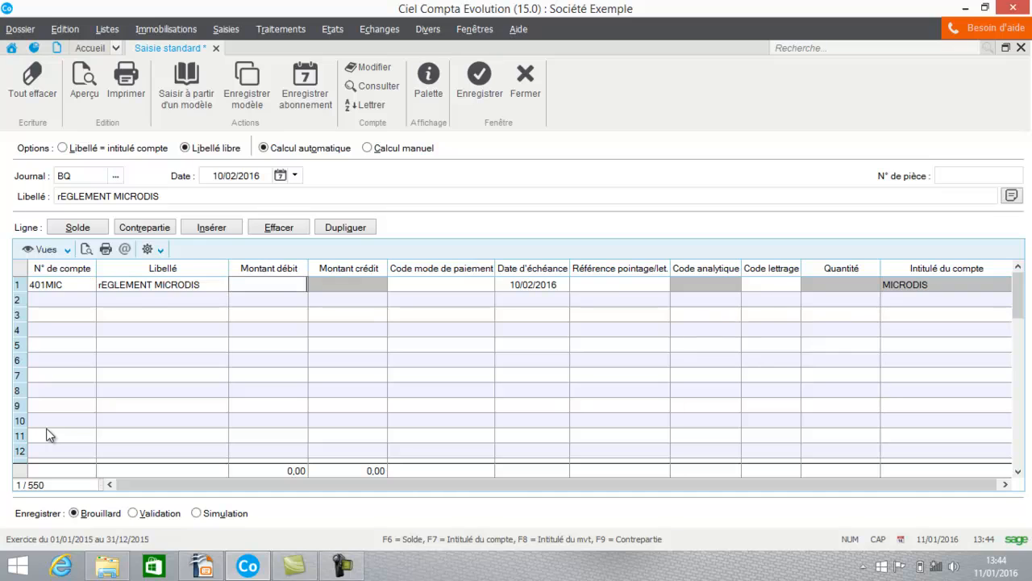
{"action": "type", "text": "1 200"}
{"action": "key", "text": "Tab"}
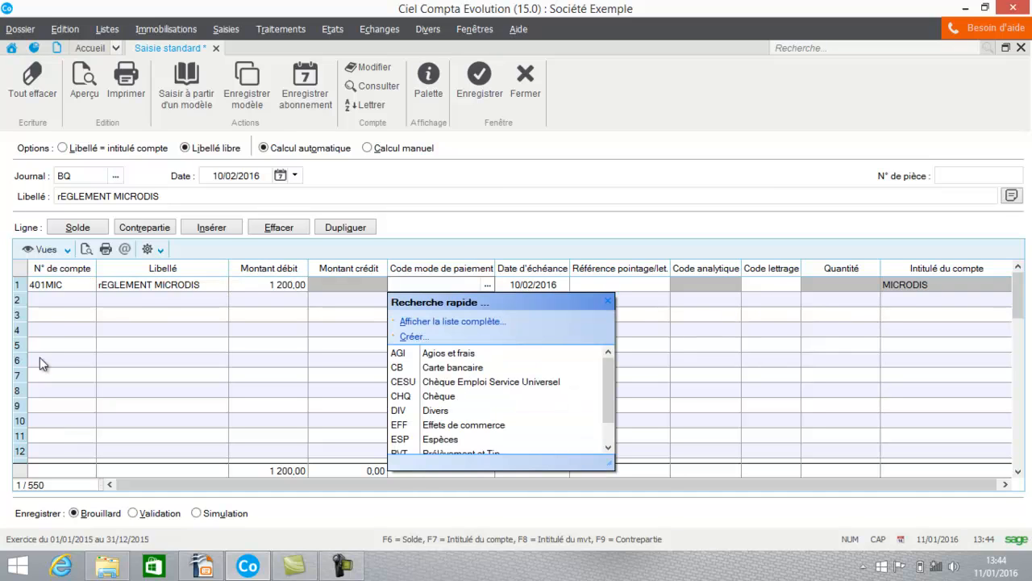
- Generate the journal's automatic counterpart on line 2 and save the payment entry
{"action": "left_click", "coordinate": [46, 303]}
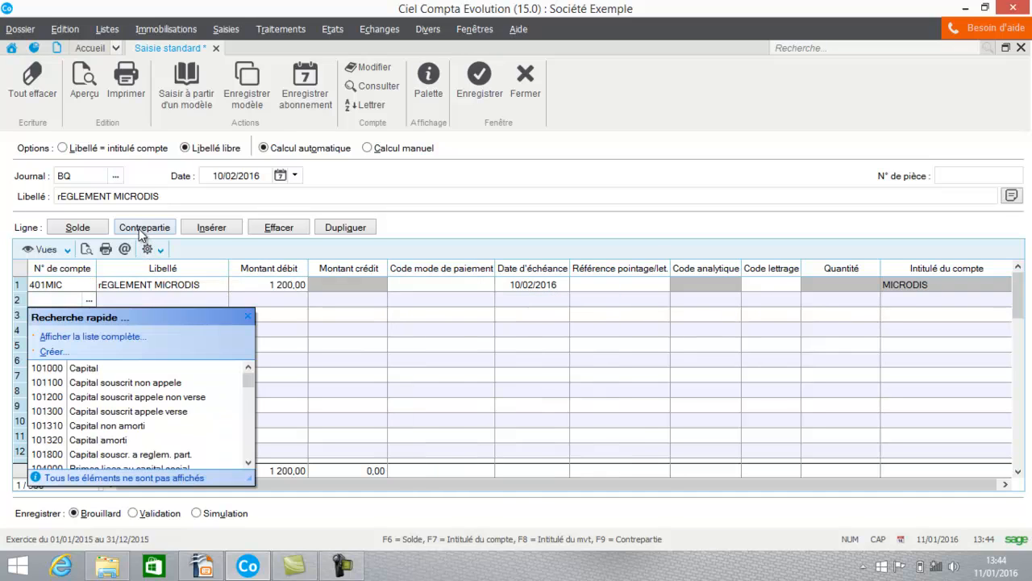
{"action": "left_click", "coordinate": [141, 231]}
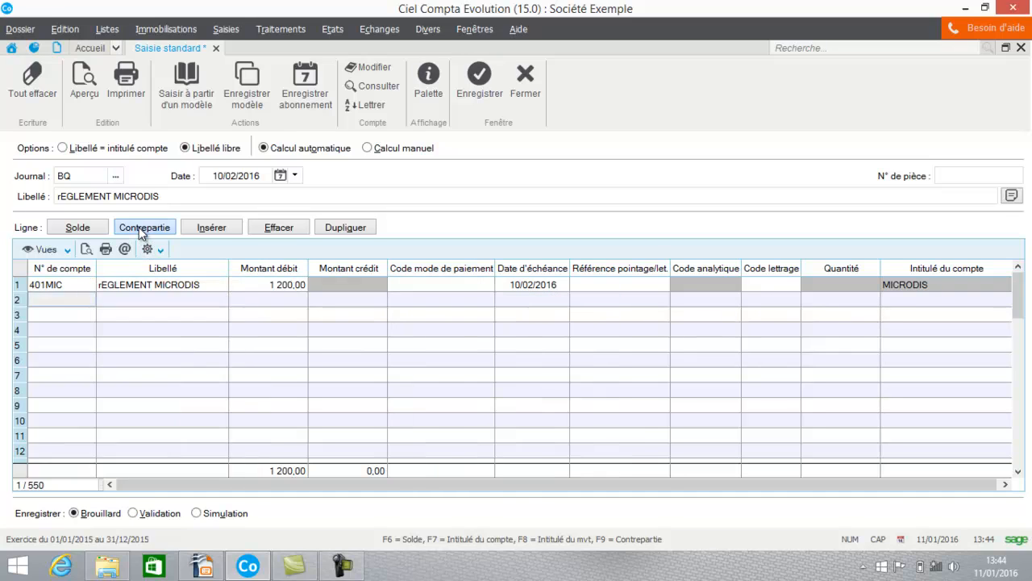
{"action": "left_click", "coordinate": [468, 87]}
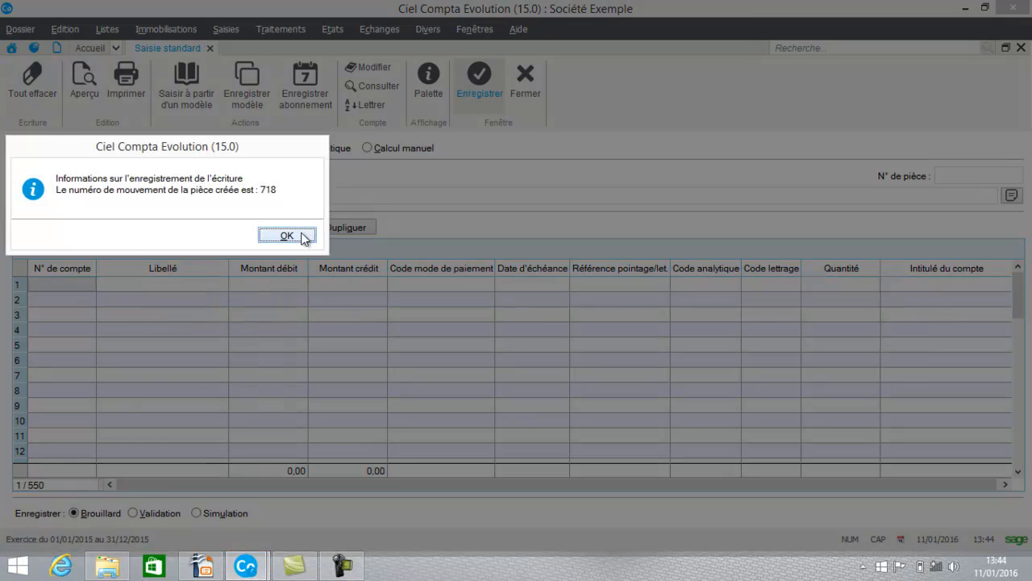
{"action": "left_click", "coordinate": [287, 236]}
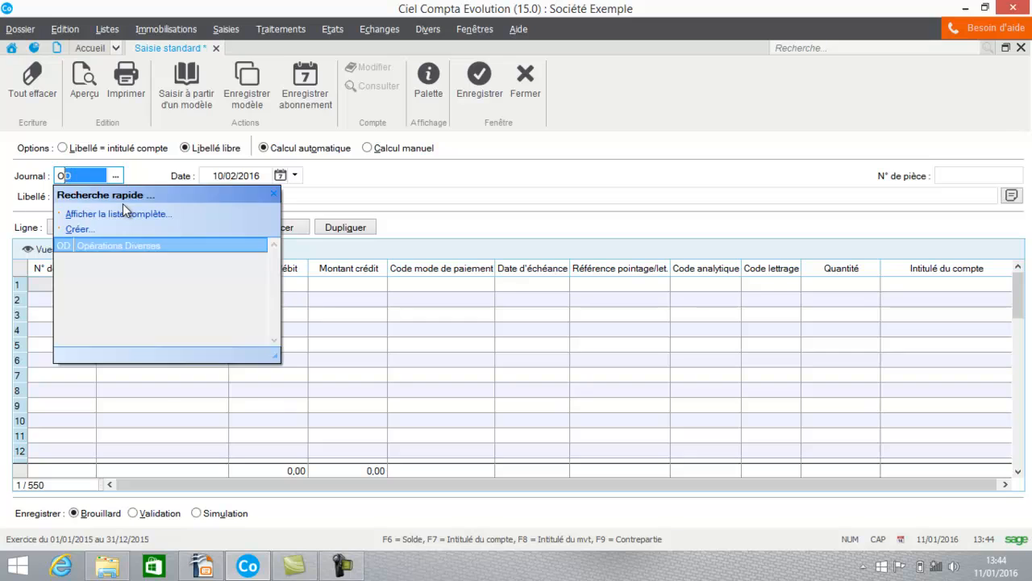
- Start an entry in the OD journal labelled "Regul TVA sur immo", keeping the date 10/02/2016
{"action": "key", "text": "Tab"}
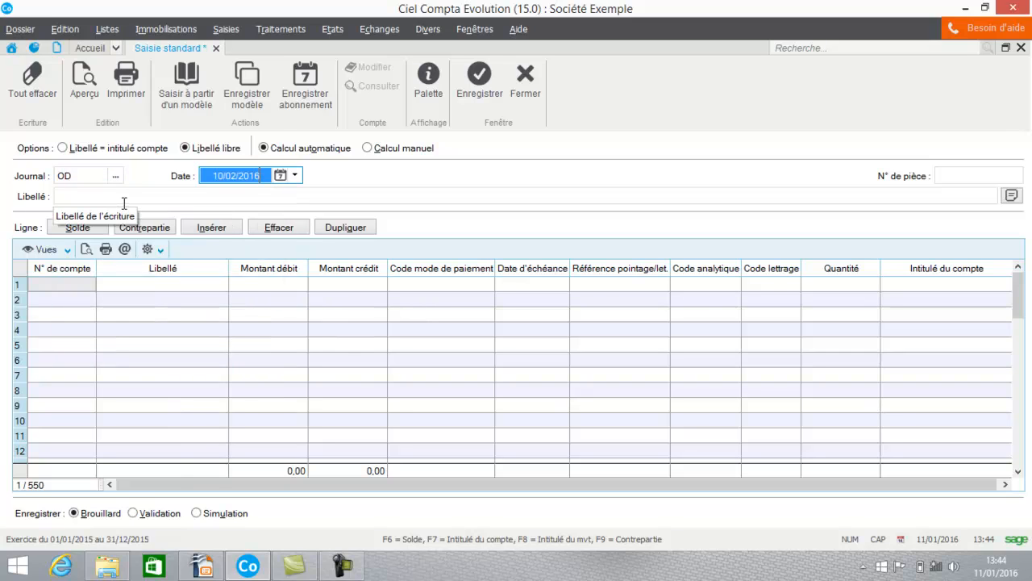
{"action": "left_click", "coordinate": [125, 195]}
{"action": "type", "text": "Regul TVA sur immo"}
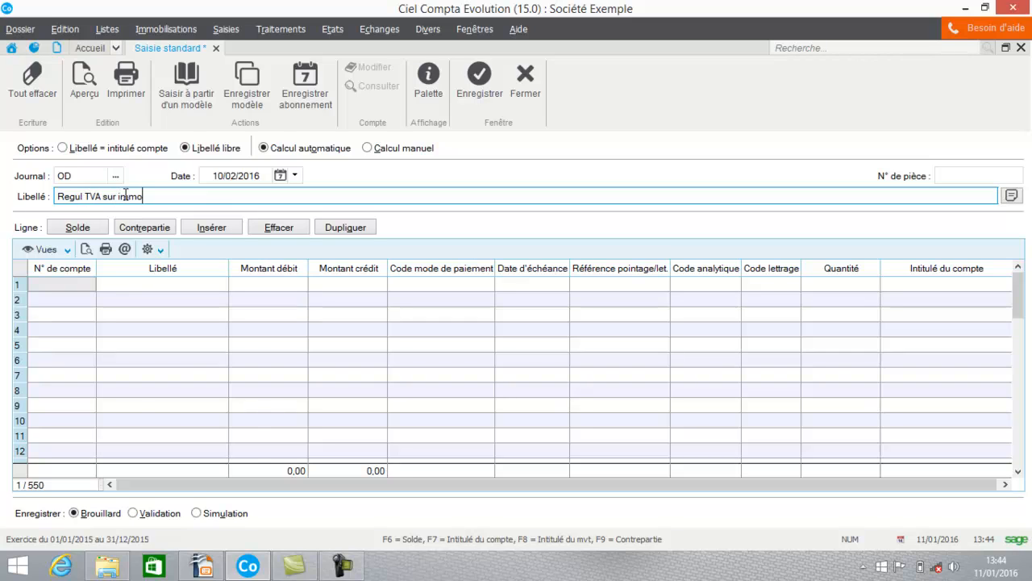
{"action": "key", "text": "Tab"}
{"action": "key", "text": "Caps_Lock"}
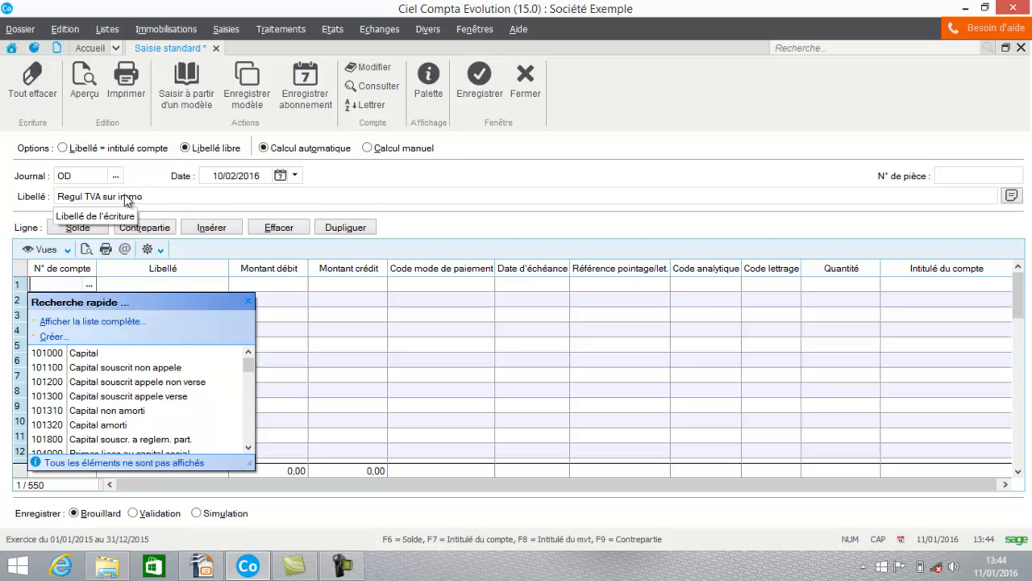
- Credit account 445868 (TVA en attente sur immobilisation 20%) with 200,00 on line 1 of the OD entry
{"action": "type", "text": "44586"}
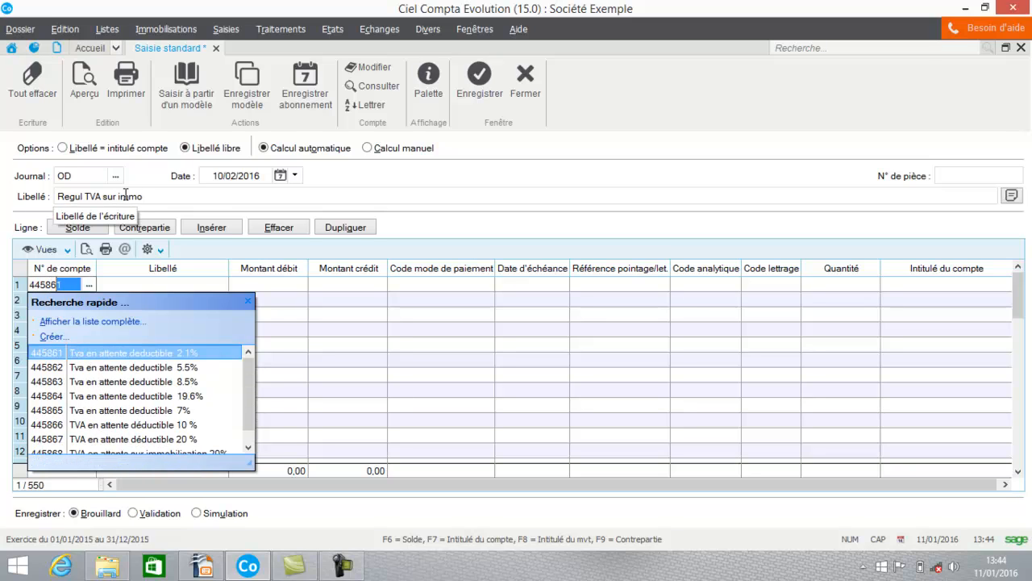
{"action": "type", "text": "8"}
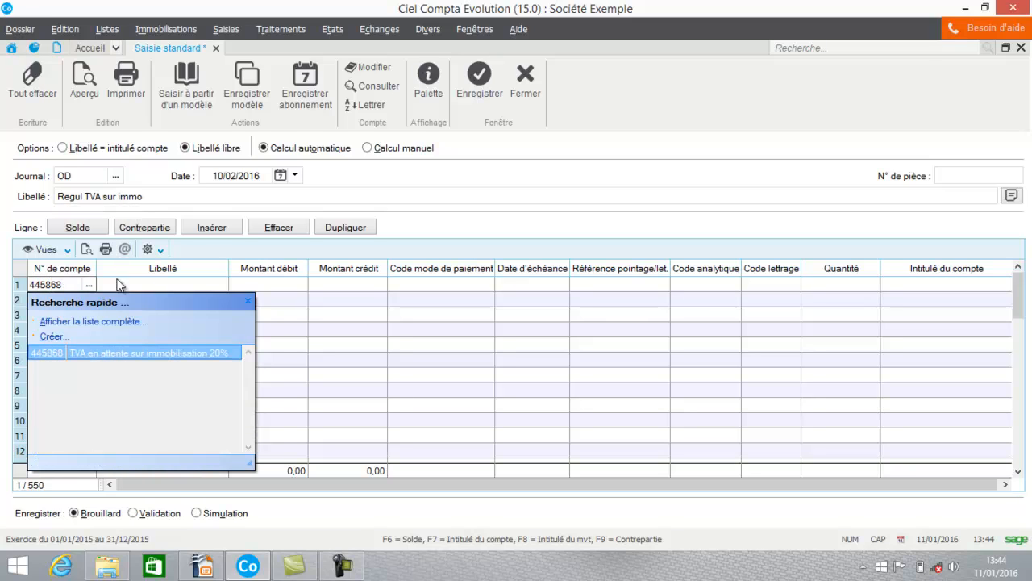
{"action": "left_click", "coordinate": [91, 353]}
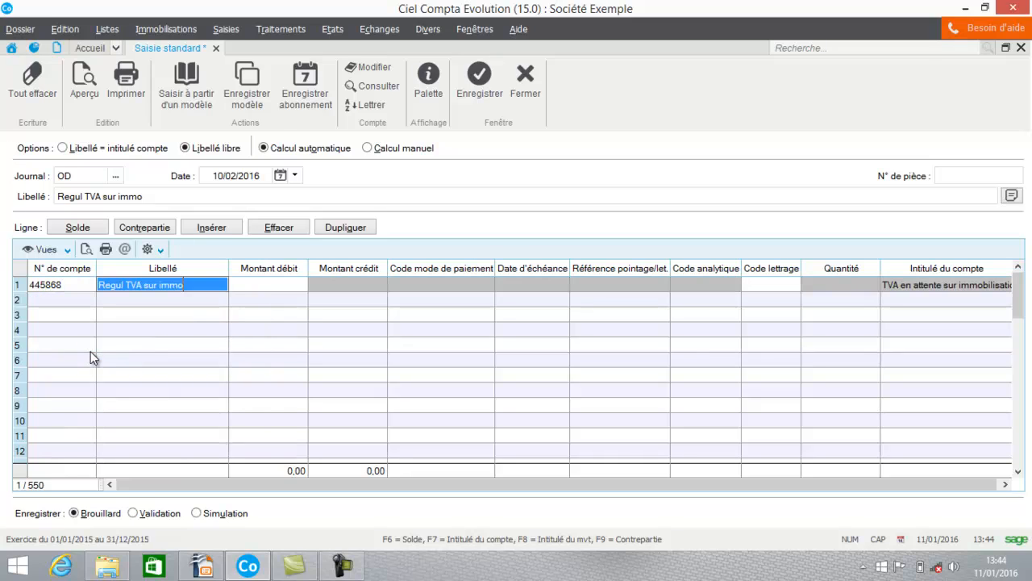
{"action": "key", "text": "Tab"}
{"action": "key", "text": "Tab"}
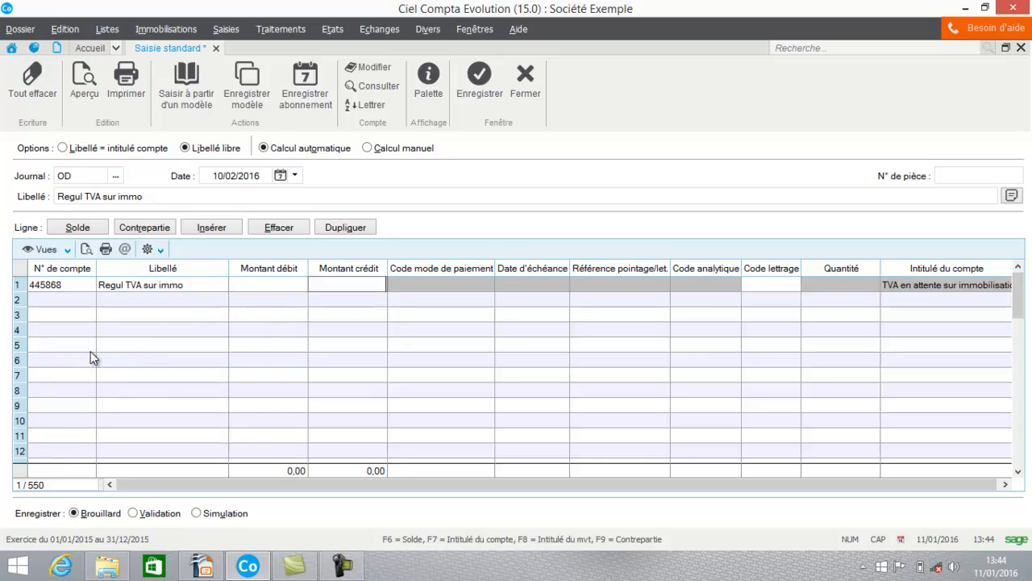
{"action": "type", "text": "200,00"}
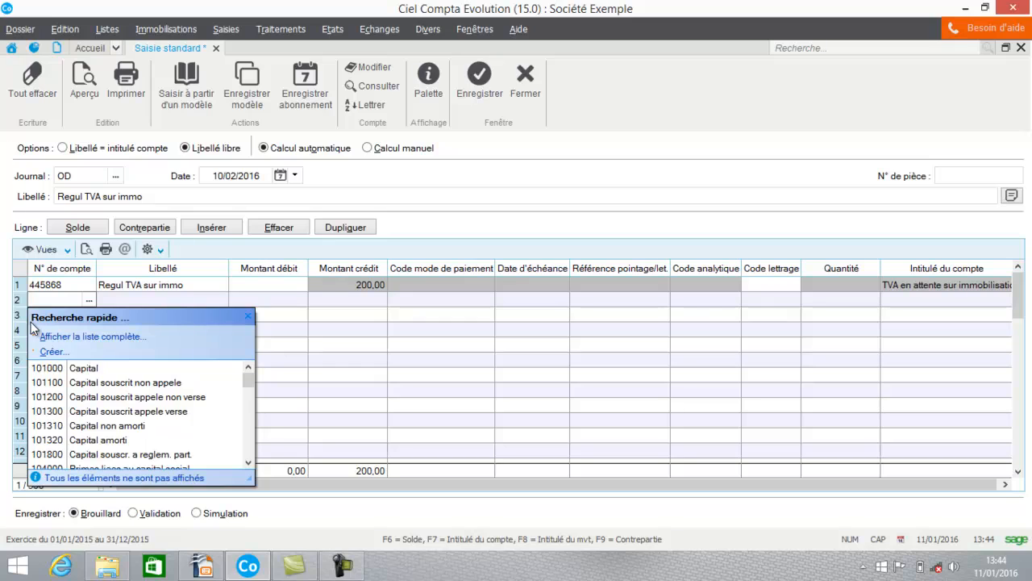
- Add account 445627 (TVA sur immo. 20 %) on line 2 of the OD entry and balance it with a 200,00 debit
{"action": "type", "text": "4456"}
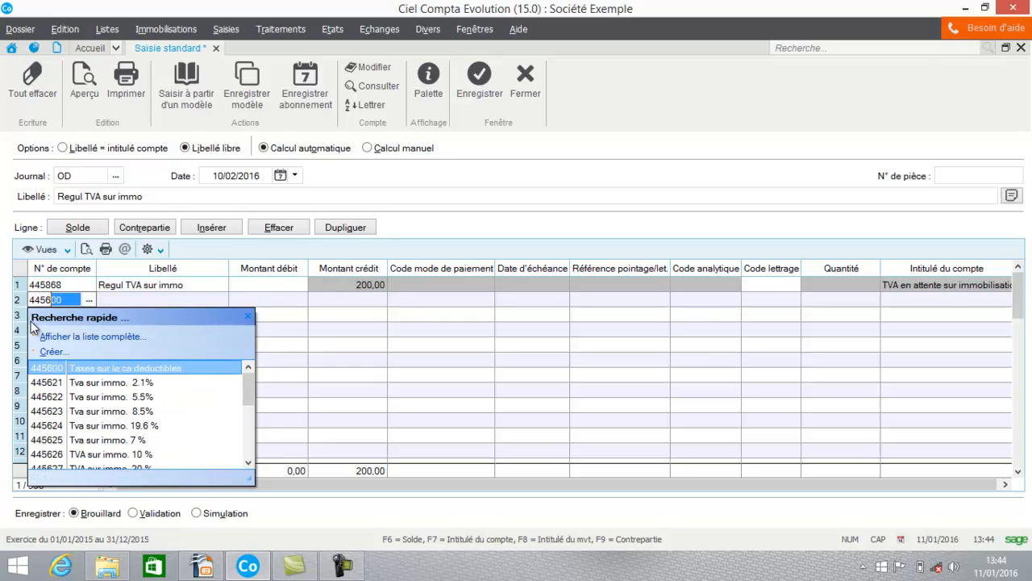
{"action": "type", "text": "21"}
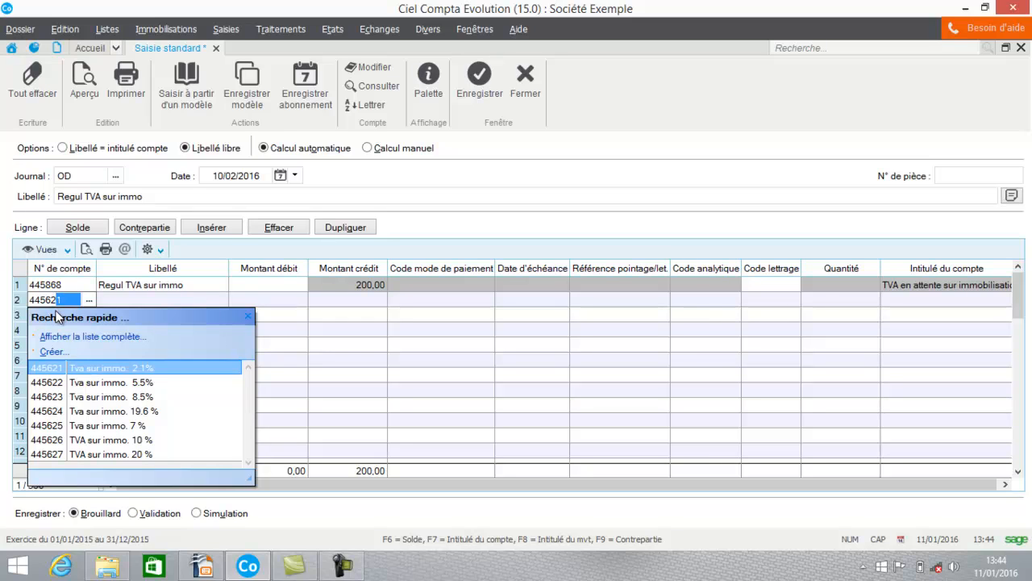
{"action": "left_click", "coordinate": [58, 455]}
{"action": "key", "text": "Tab"}
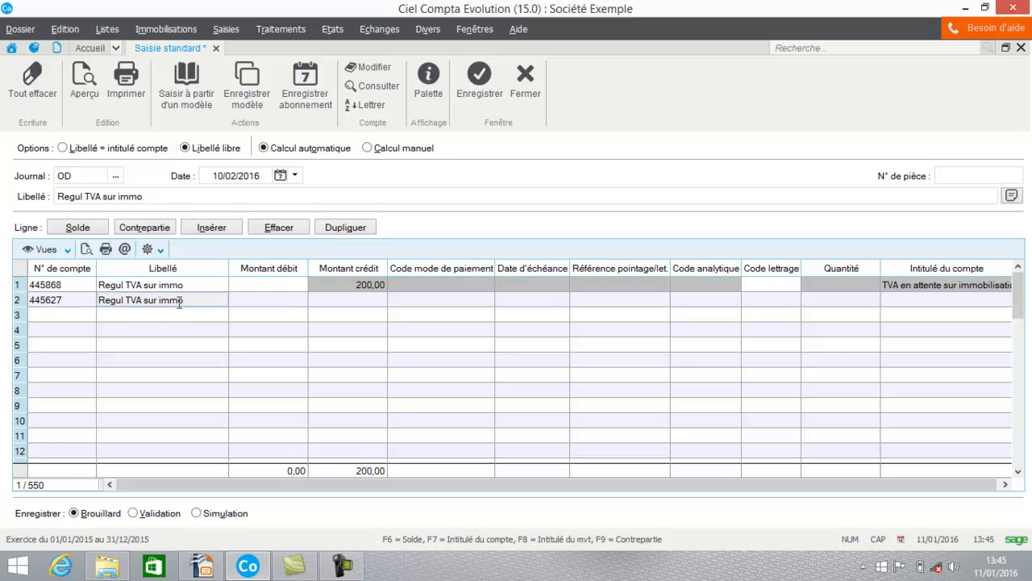
{"action": "left_click", "coordinate": [76, 227]}
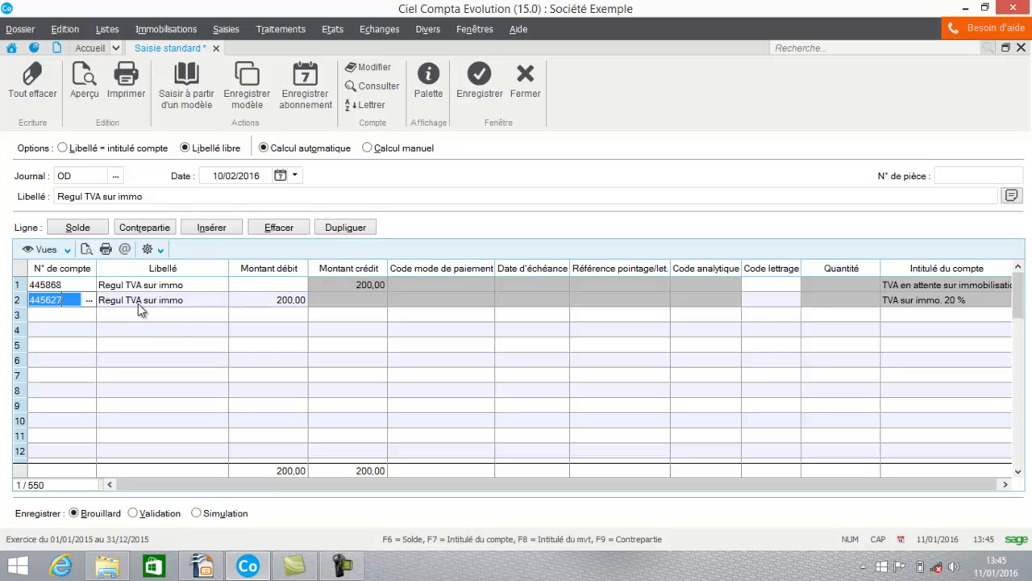
- Save the VAT regularisation entry and close the standard entry window
{"action": "left_click", "coordinate": [473, 95]}
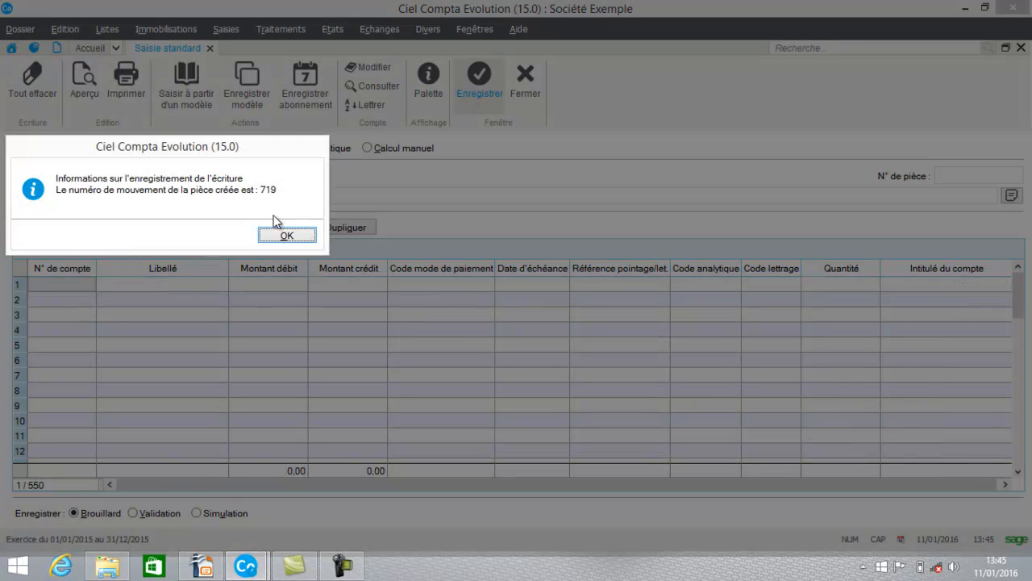
{"action": "left_click", "coordinate": [282, 236]}
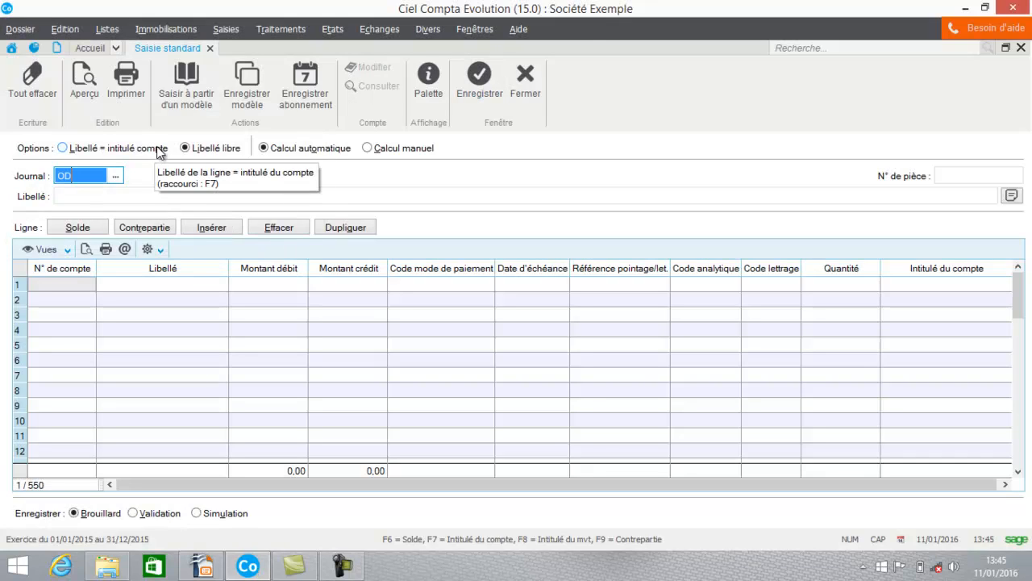
{"action": "left_click", "coordinate": [525, 78]}
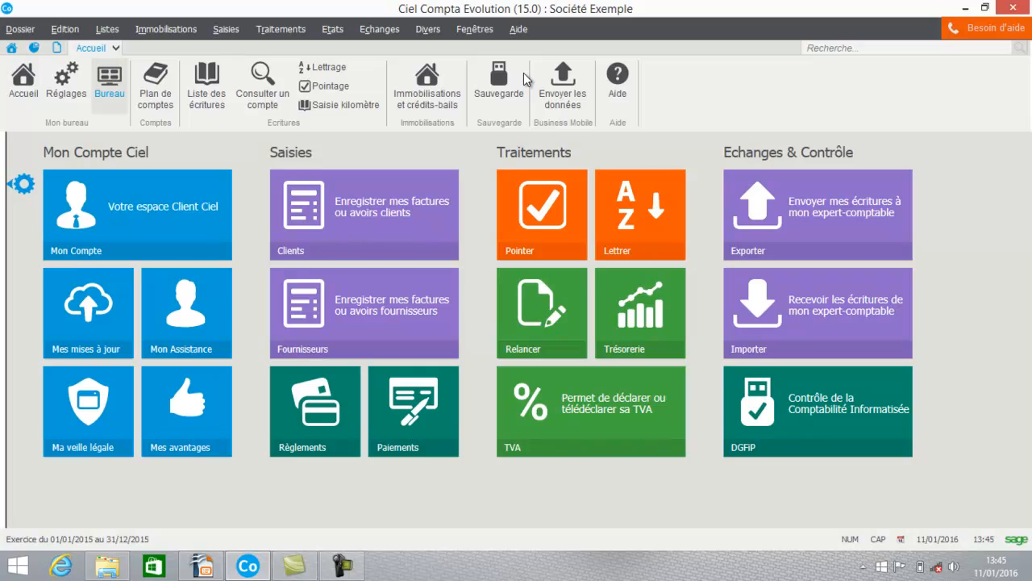
- Search the chart of accounts for "TVA" and open account 445868 (TVA en attente sur immobilisation 20%)
{"action": "left_click", "coordinate": [154, 80]}
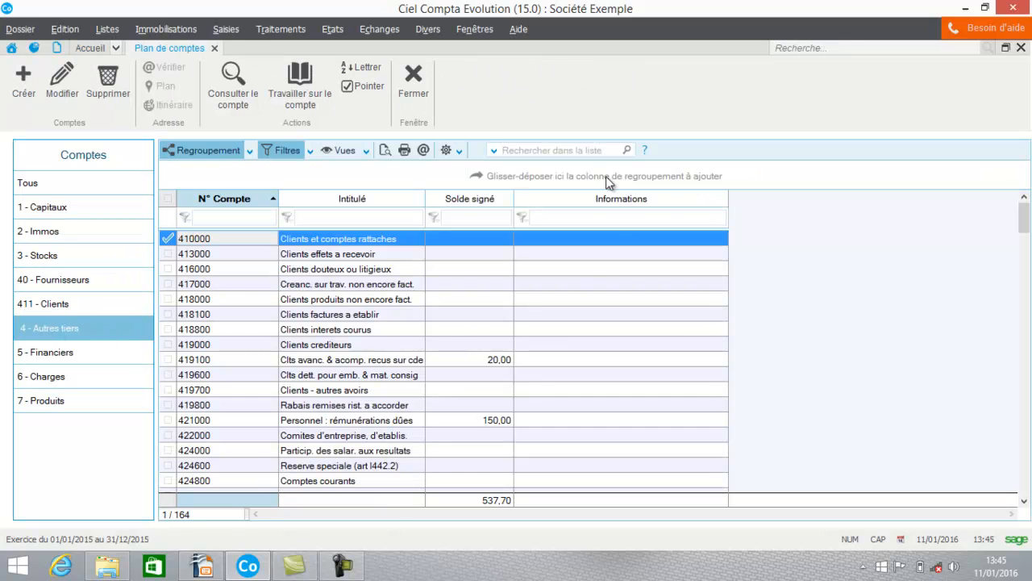
{"action": "left_click", "coordinate": [586, 152]}
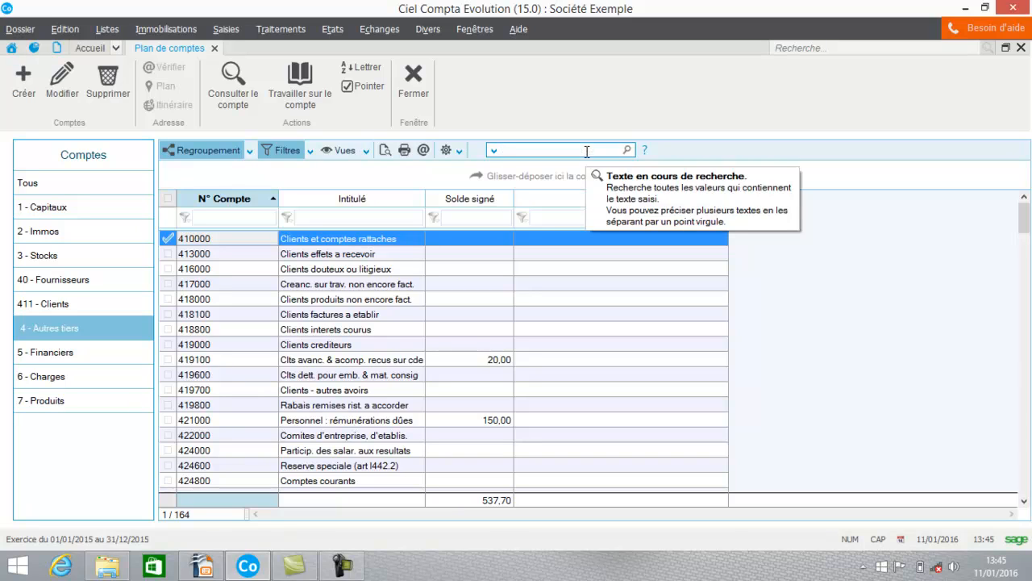
{"action": "type", "text": "TVA"}
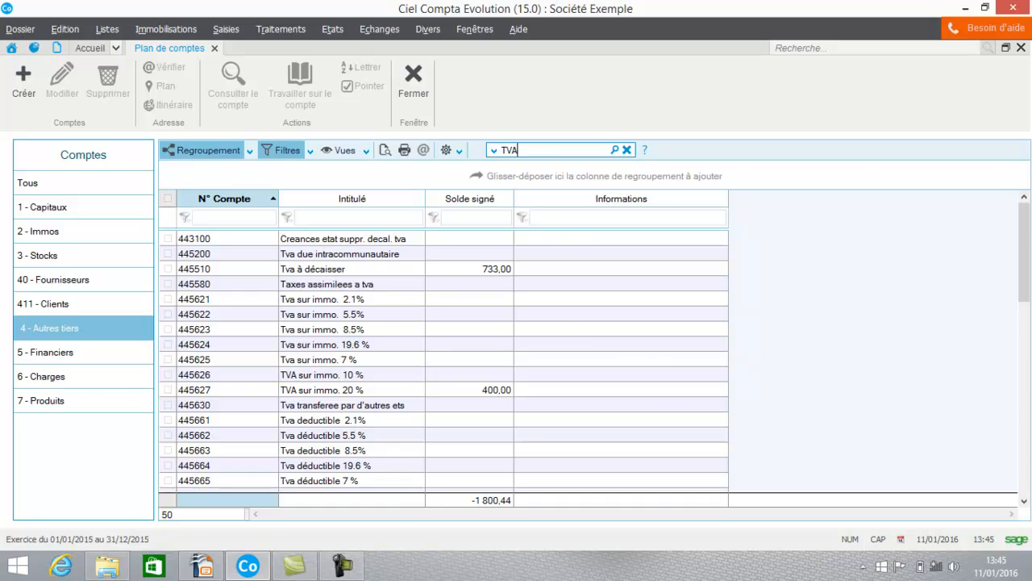
{"action": "left_click_drag", "start_coordinate": [1023, 276], "coordinate": [1015, 443]}
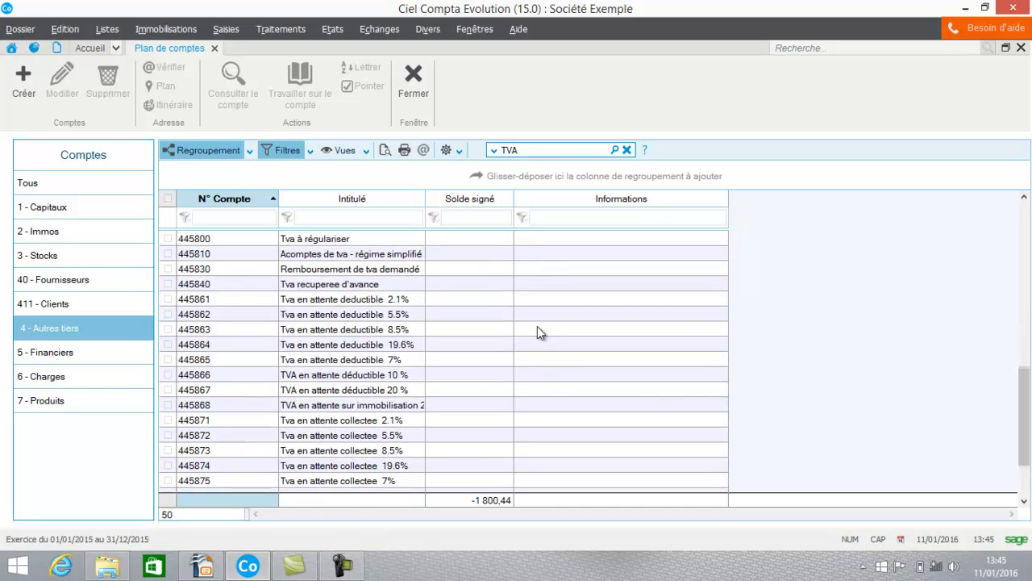
{"action": "left_click", "coordinate": [248, 404]}
{"action": "double_click", "coordinate": [248, 404]}
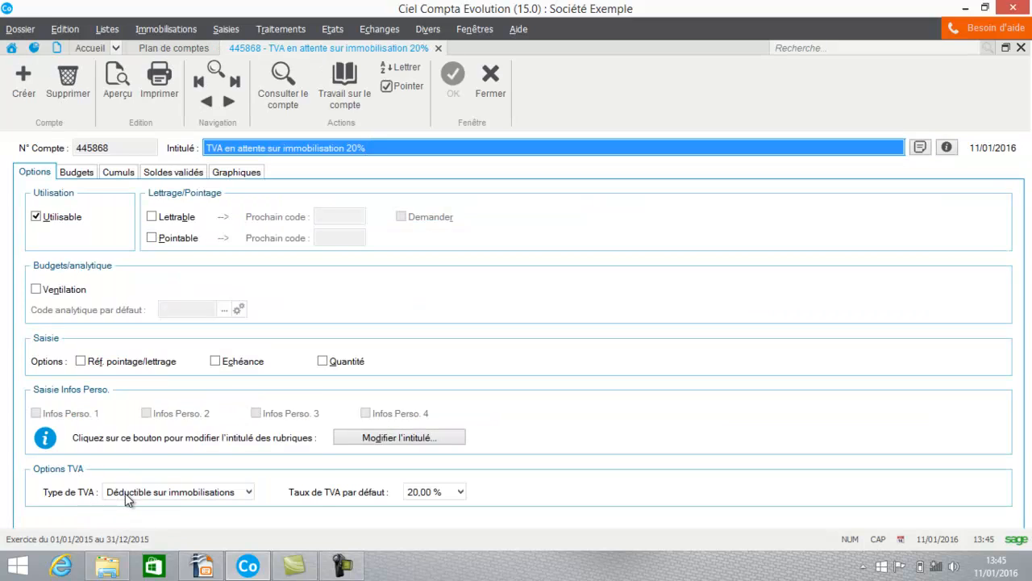
- Set the VAT type of account 445868 to "En attente déductible" and save the account
{"action": "left_click", "coordinate": [247, 491]}
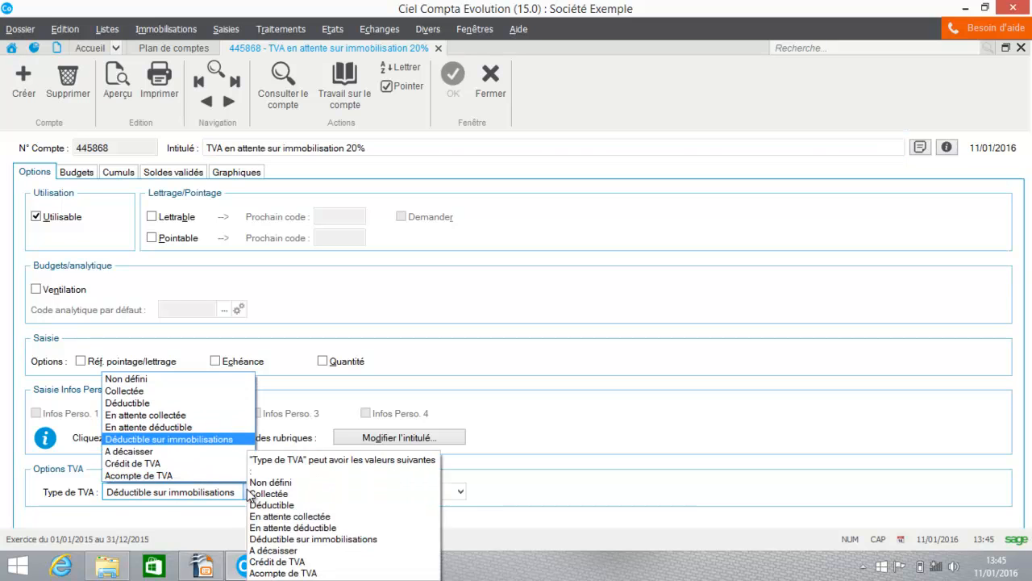
{"action": "left_click", "coordinate": [197, 429]}
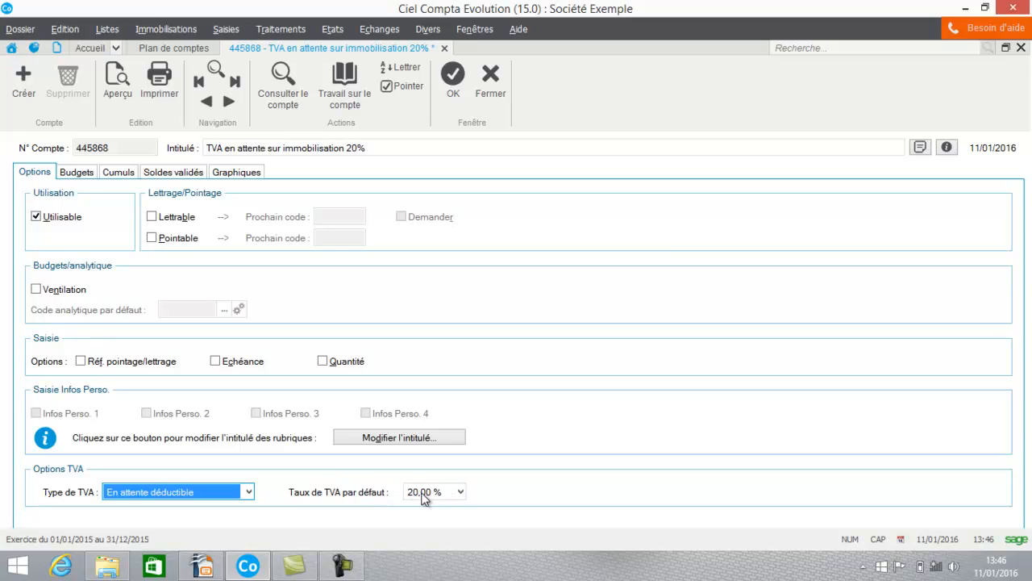
{"action": "left_click", "coordinate": [454, 78]}
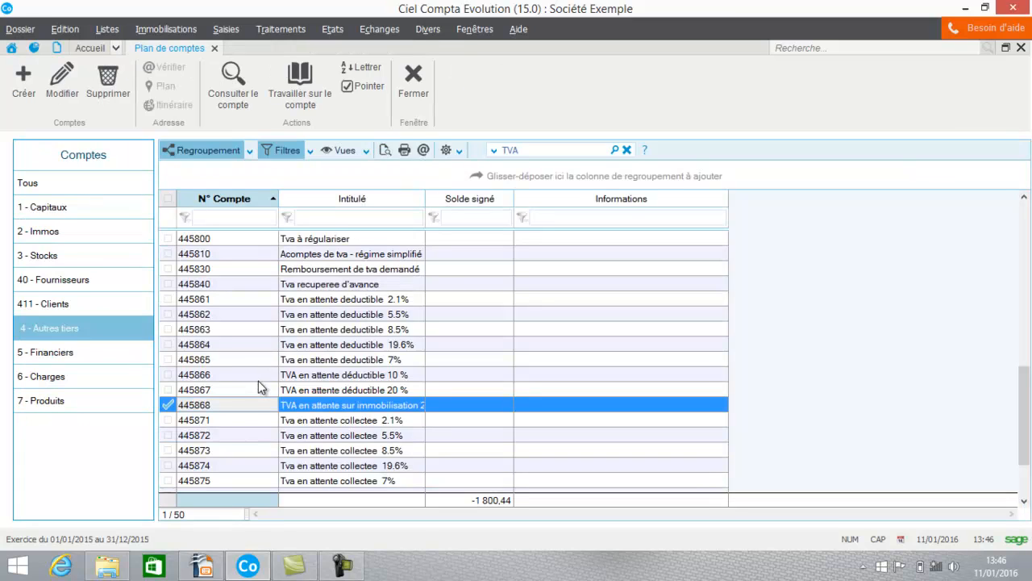